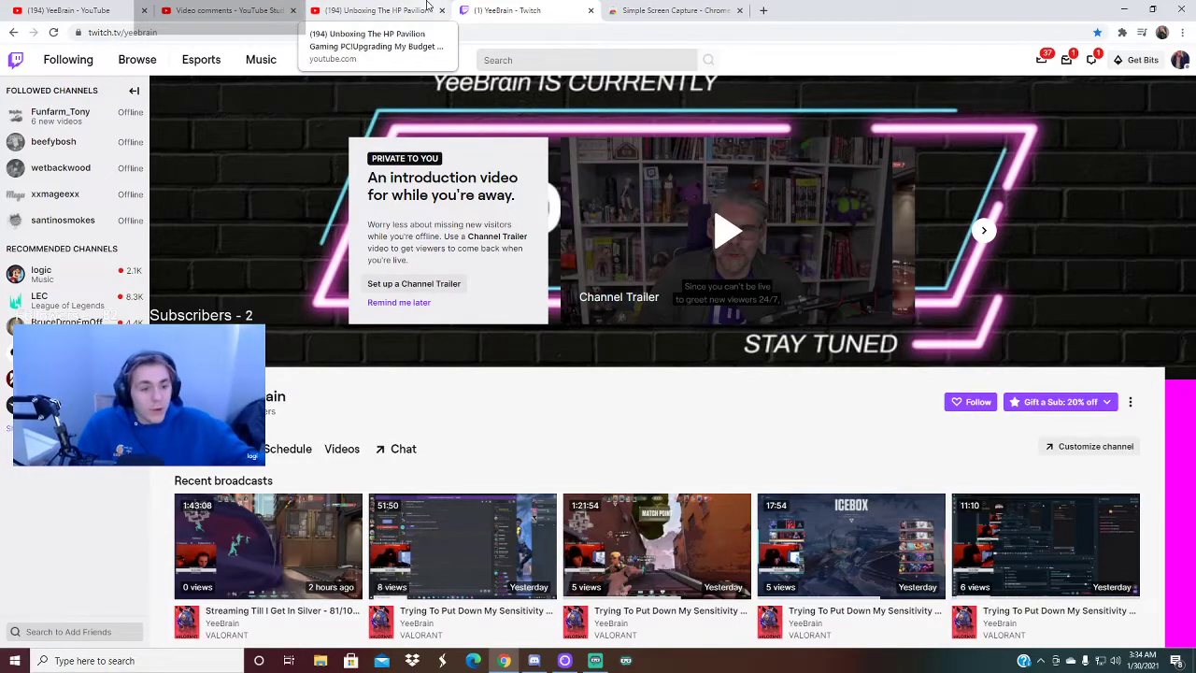
Switch to the '(194) YeeBrain - YouTube' tab to view the channel's uploads
left_click(130, 10)
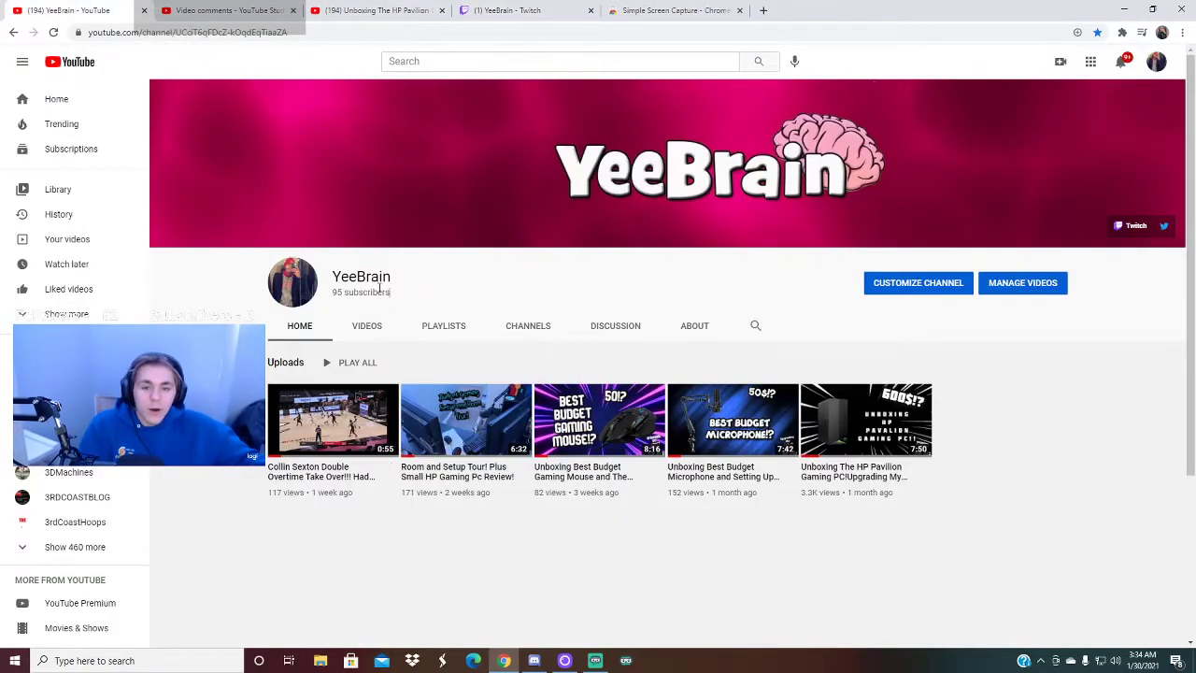
Highlight the YeeBrain channel name and subscriber count, then clear the highlight
left_click(482, 273)
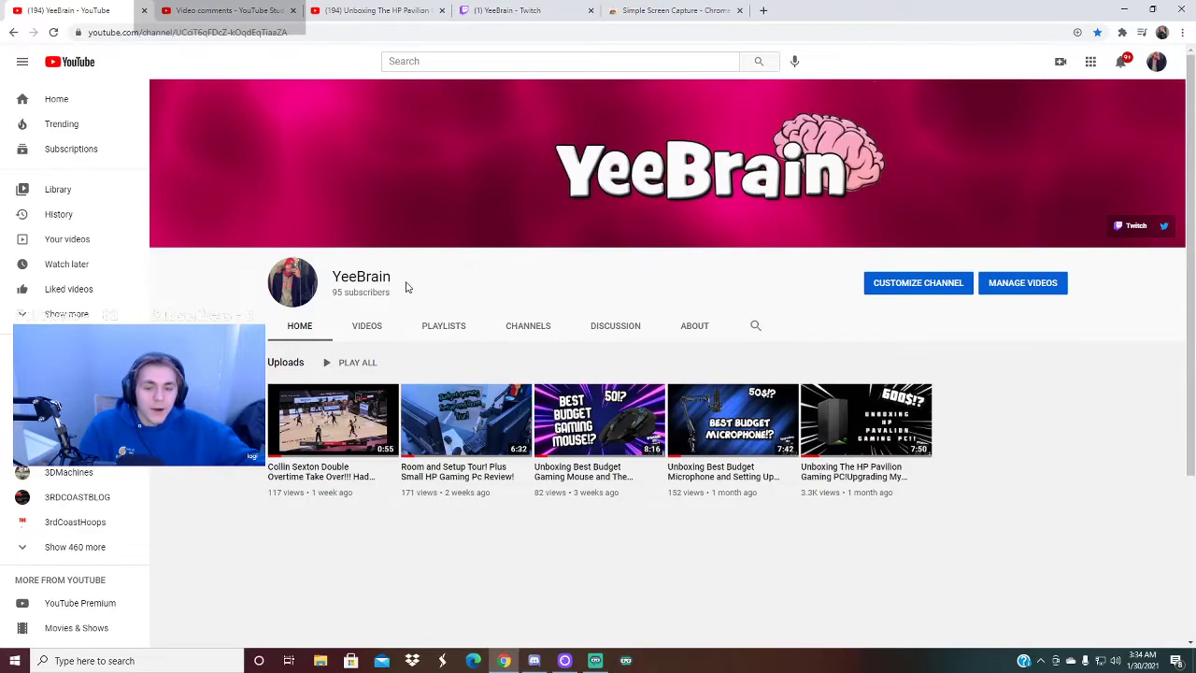
left_click_drag(392, 308, 278, 283)
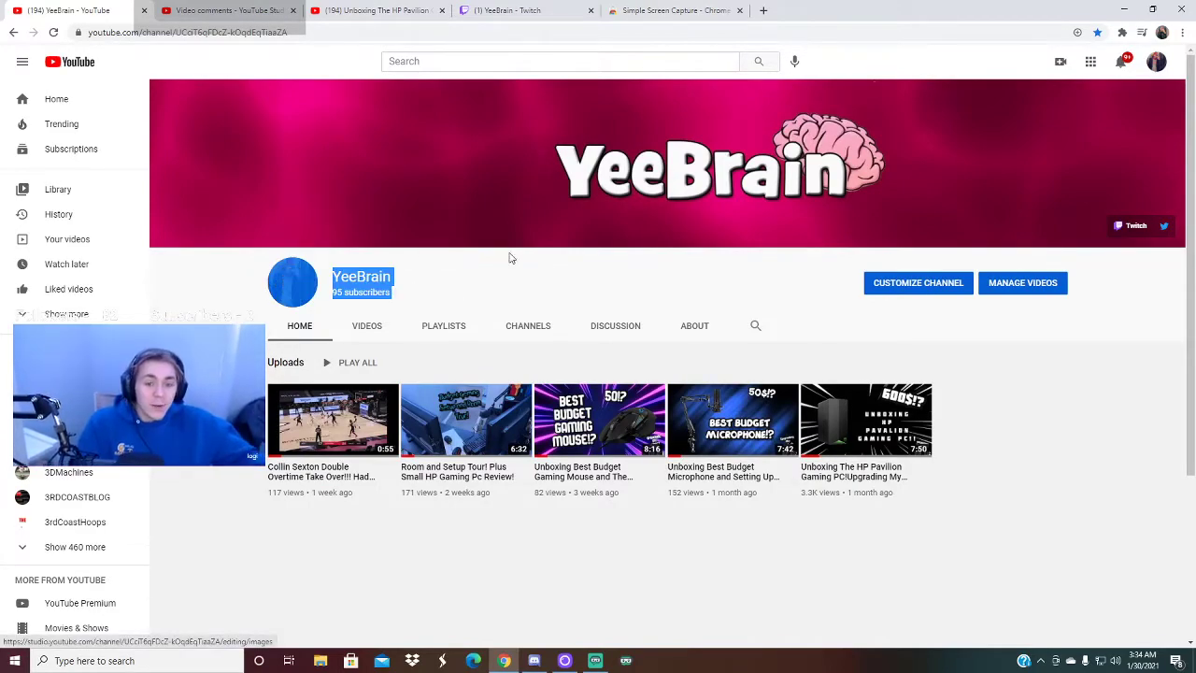
left_click(541, 294)
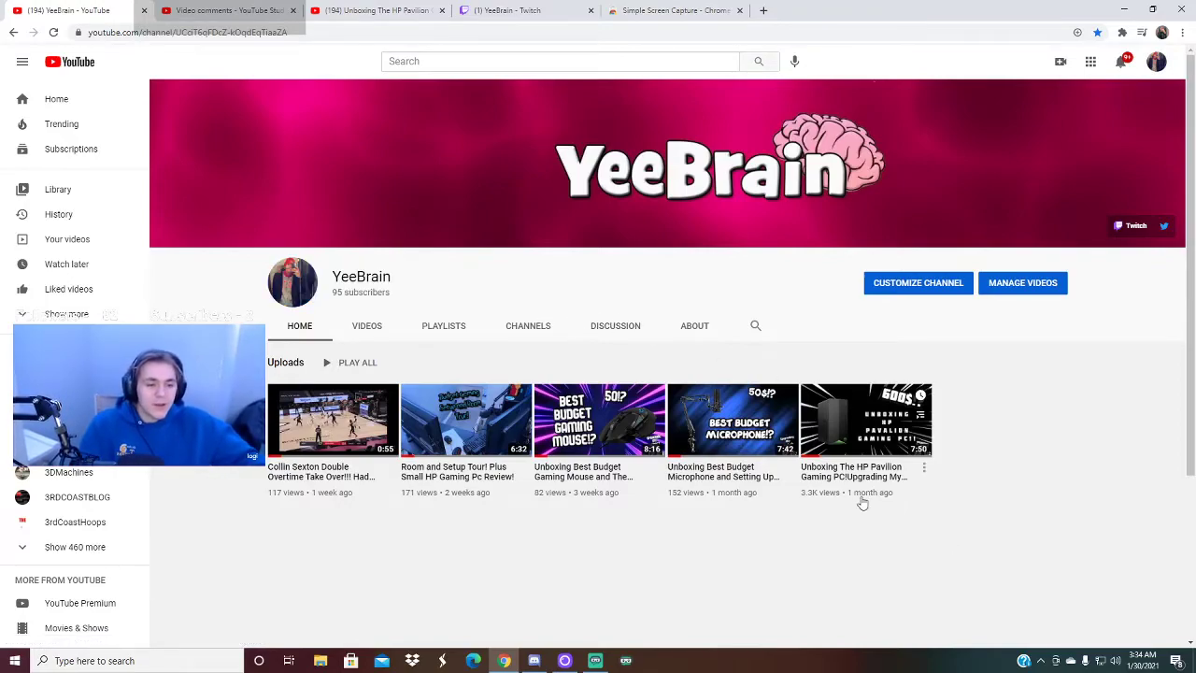
mouse_move(732, 419)
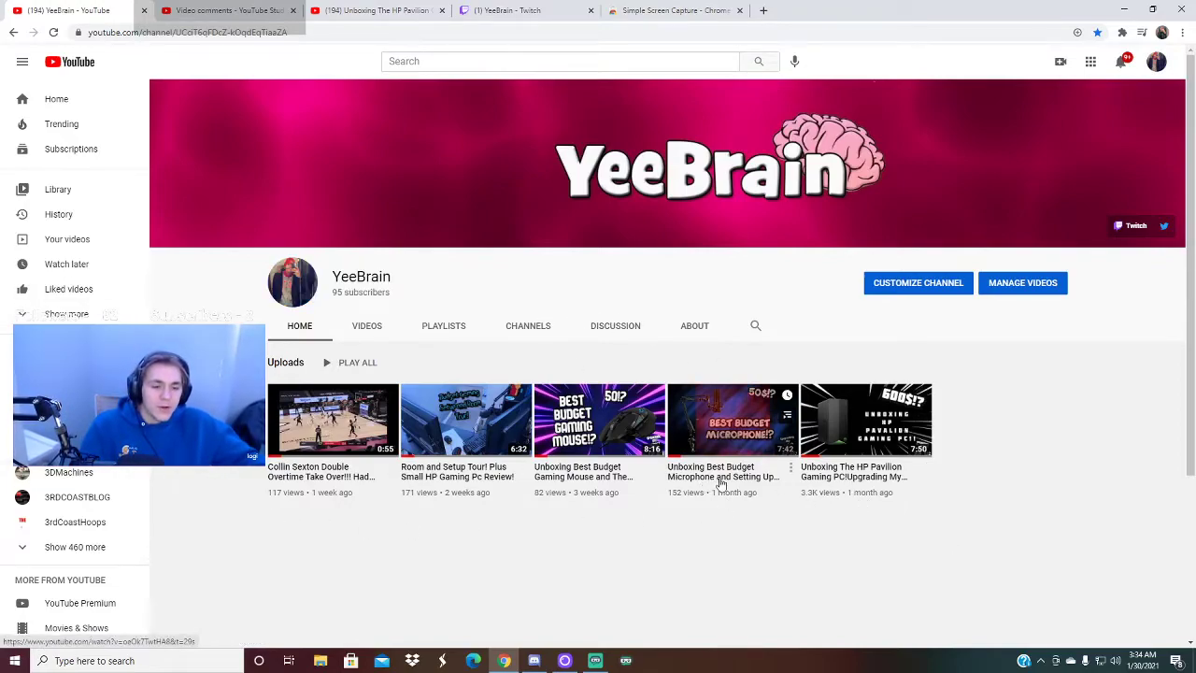
Return to the Twitch page, highlight 'YeeBrain', then go to the HP Pavilion video's comments
left_click(523, 10)
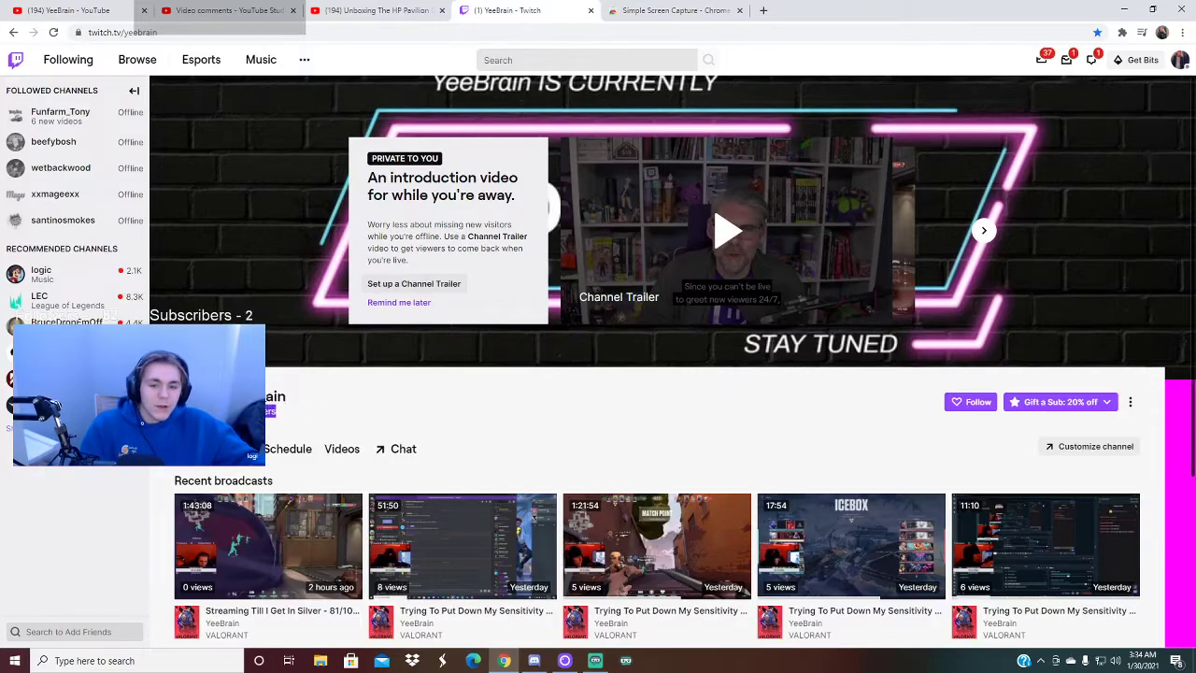
double_click(252, 396)
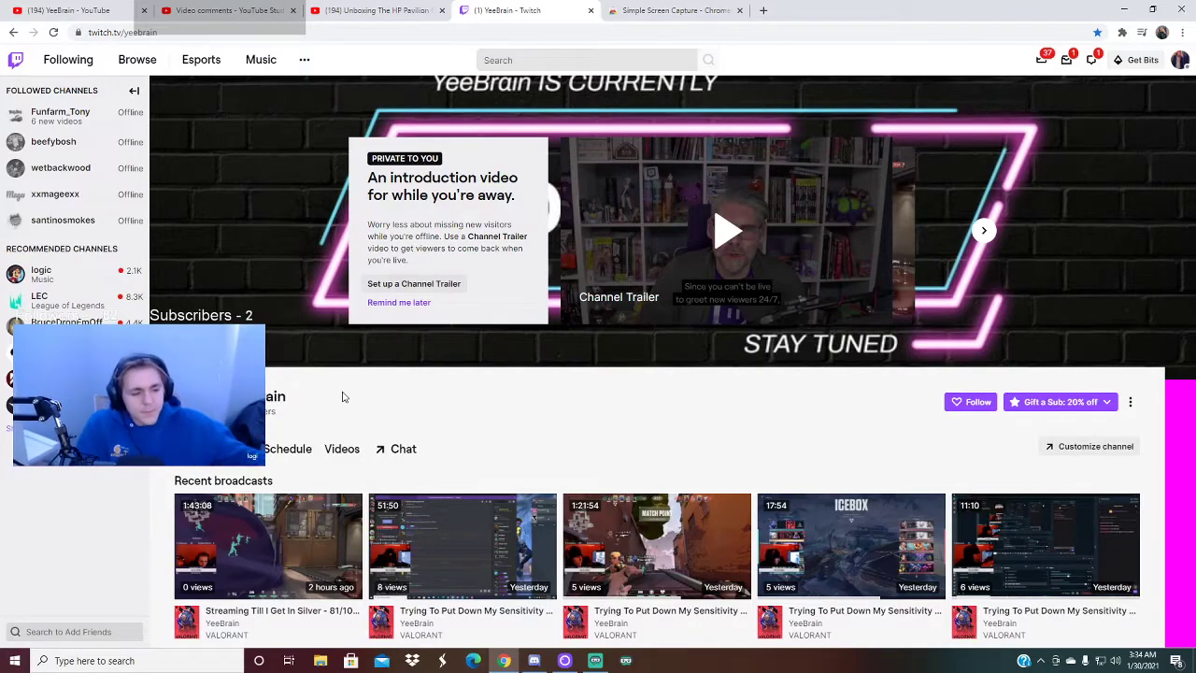
key("ctrl+shift+Tab")
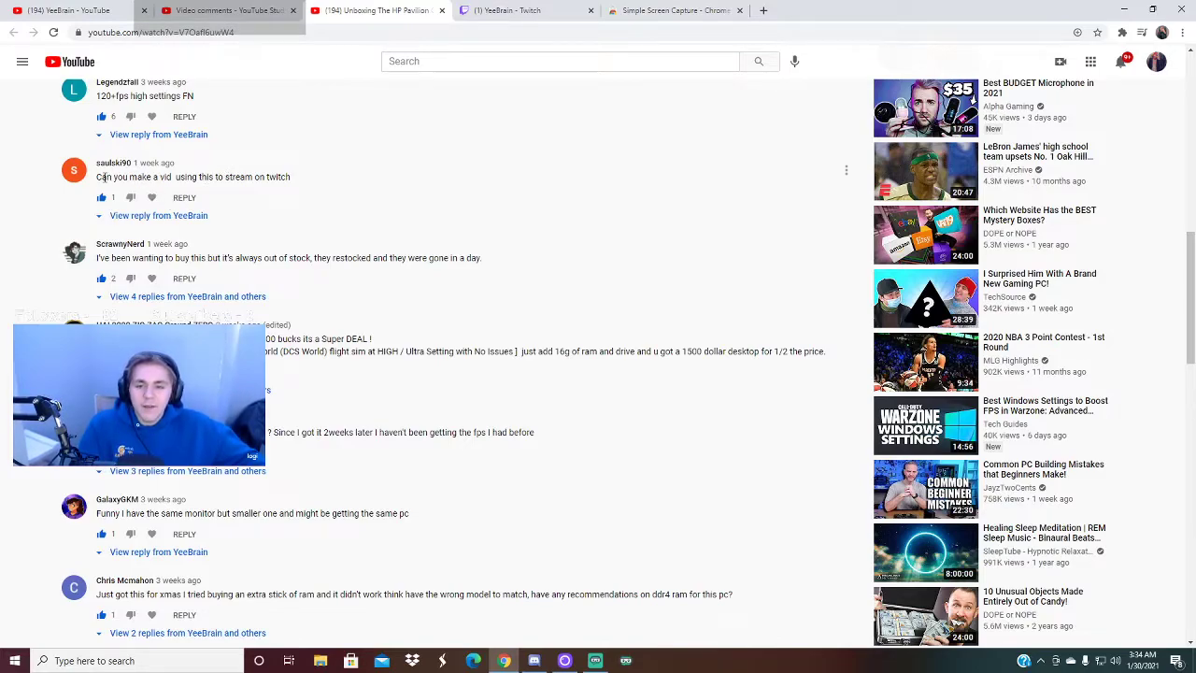
Heart the viewer comment asking for a video about streaming on Twitch
left_click_drag(95, 176, 294, 178)
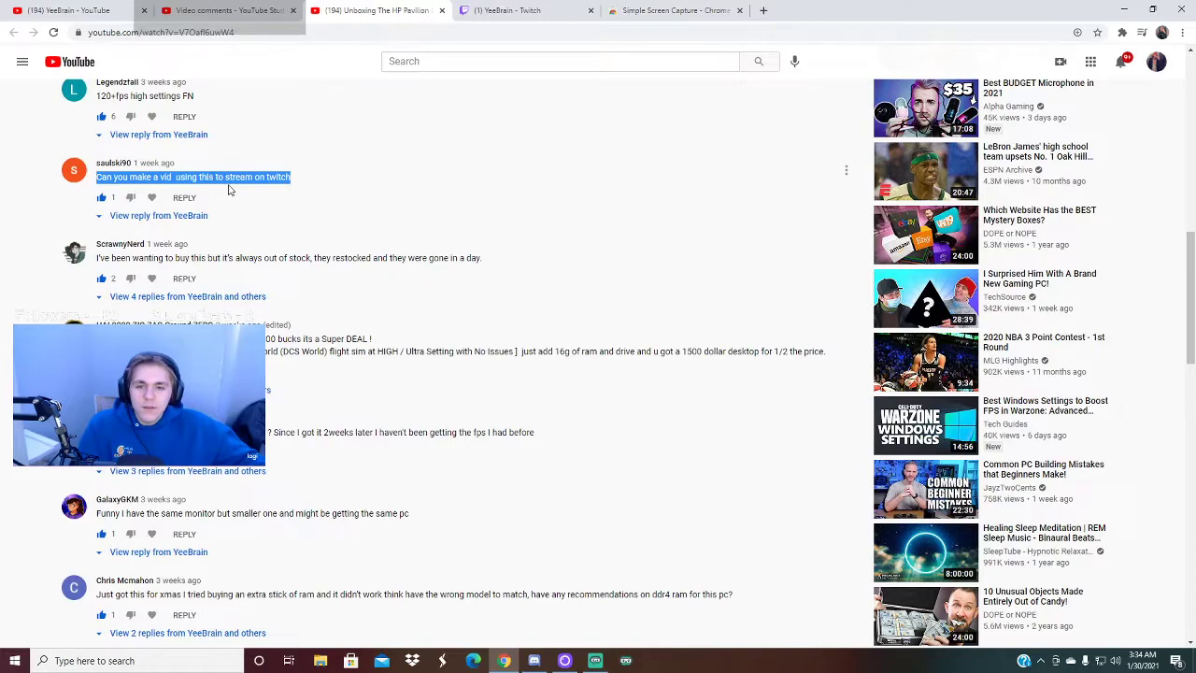
left_click(234, 208)
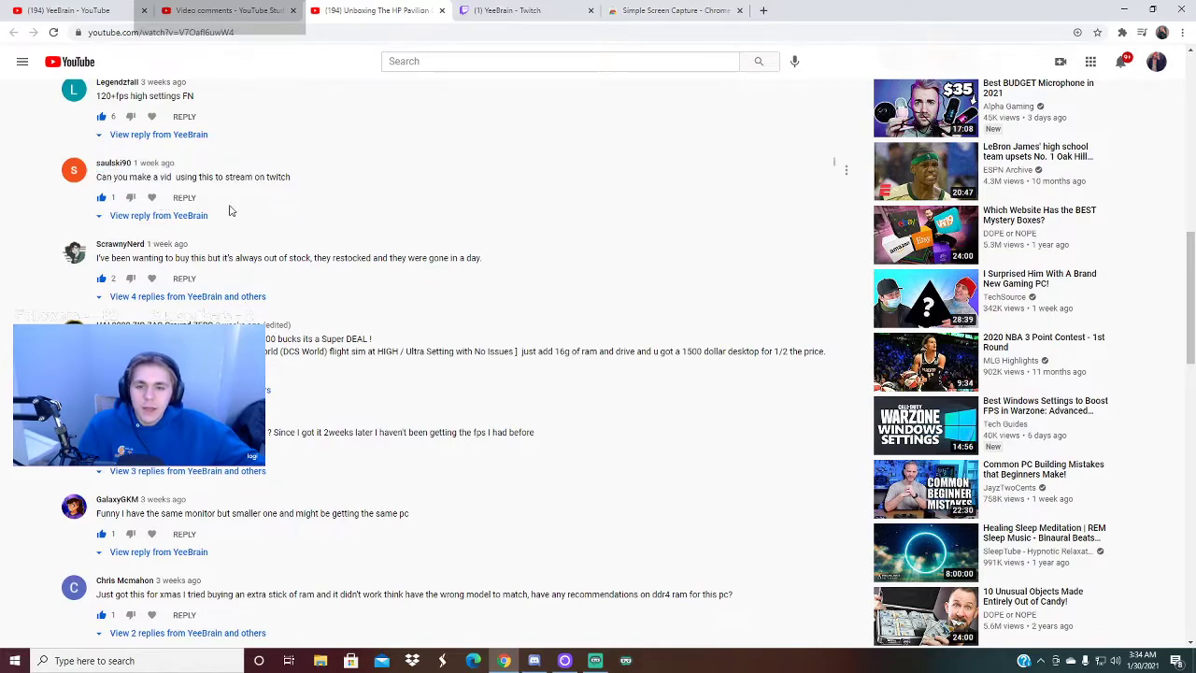
left_click(150, 199)
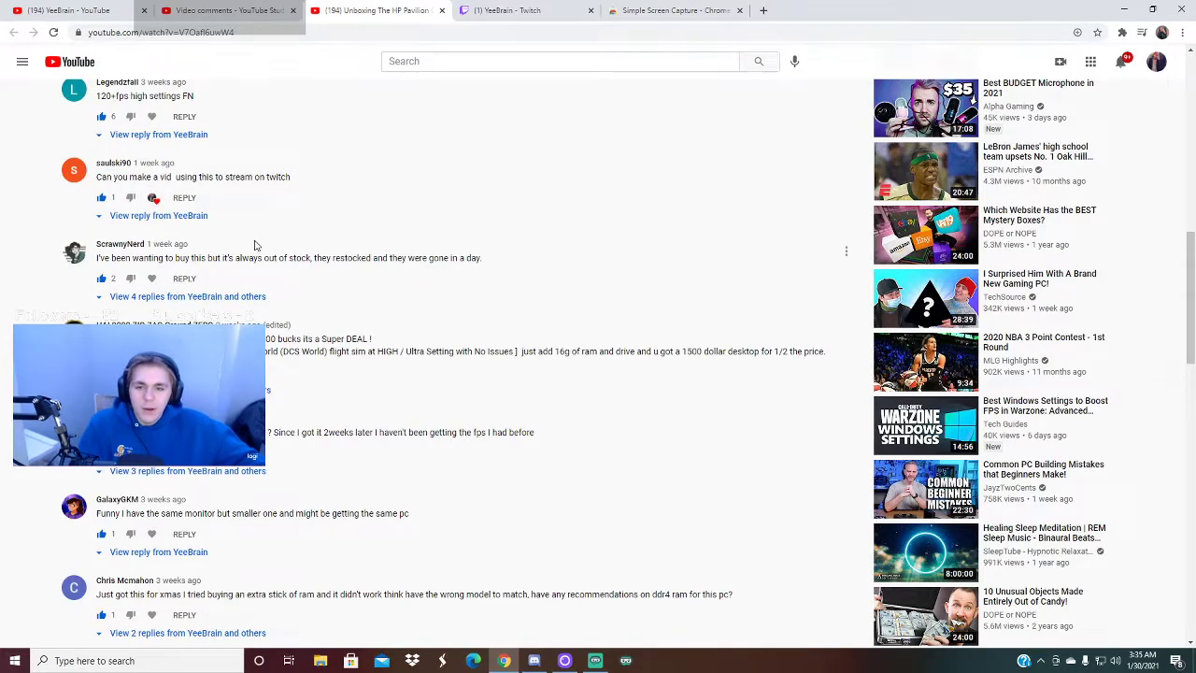
Scroll through the video's comments, then open a new blank browser tab
scroll(262, 243, "up", 10)
scroll(280, 238, "up", 5)
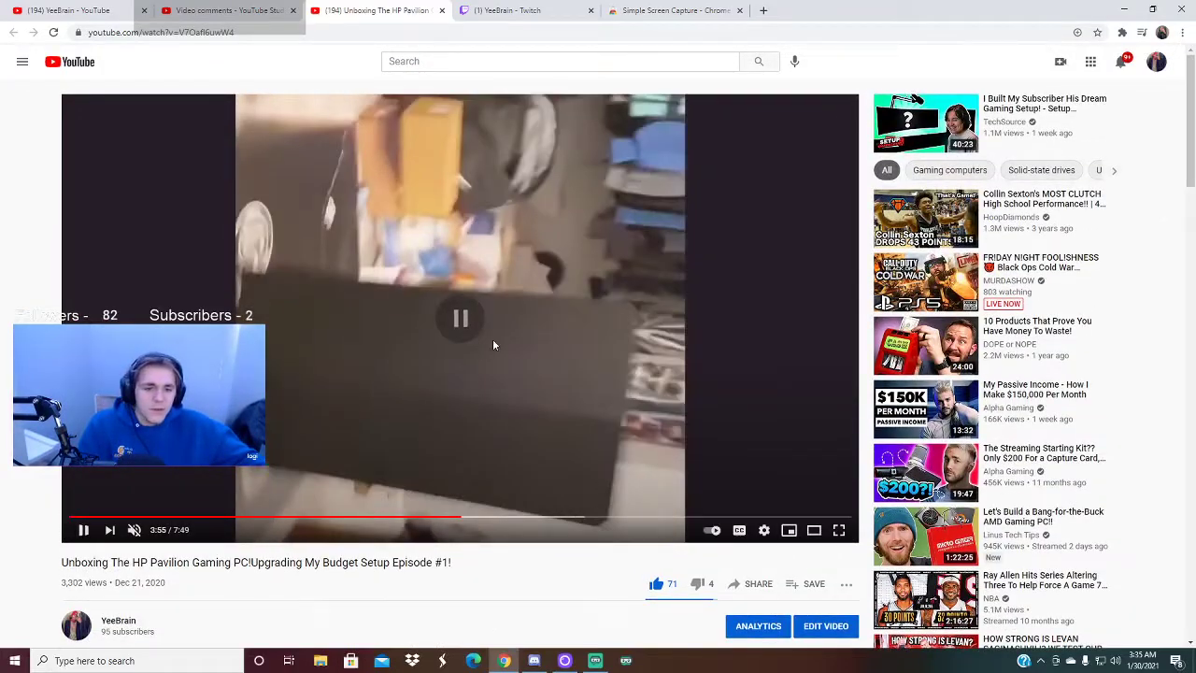
scroll(493, 344, "down", 15)
scroll(313, 218, "up", 5)
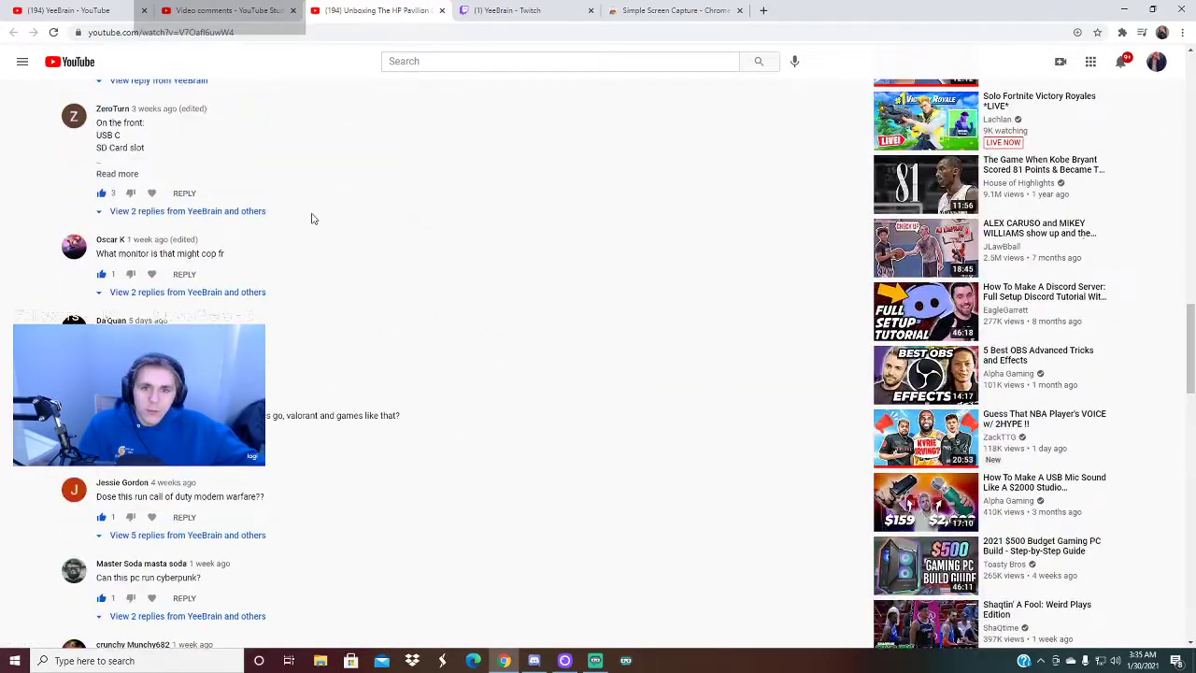
scroll(313, 218, "up", 5)
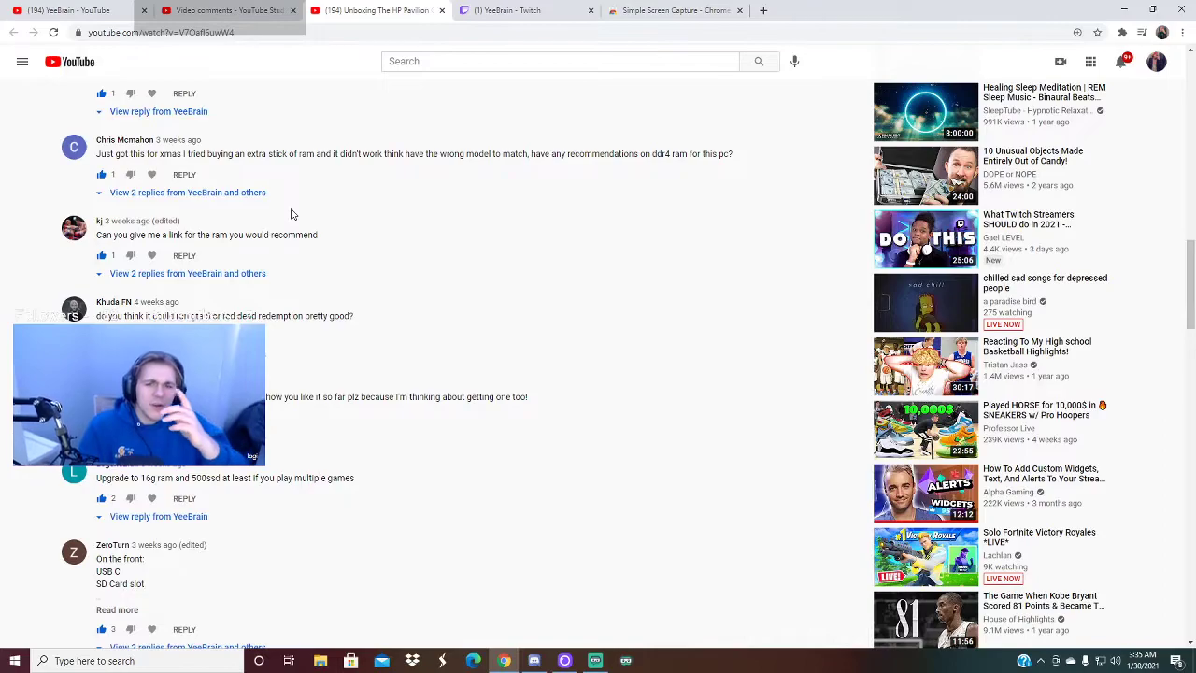
scroll(416, 369, "up", 10)
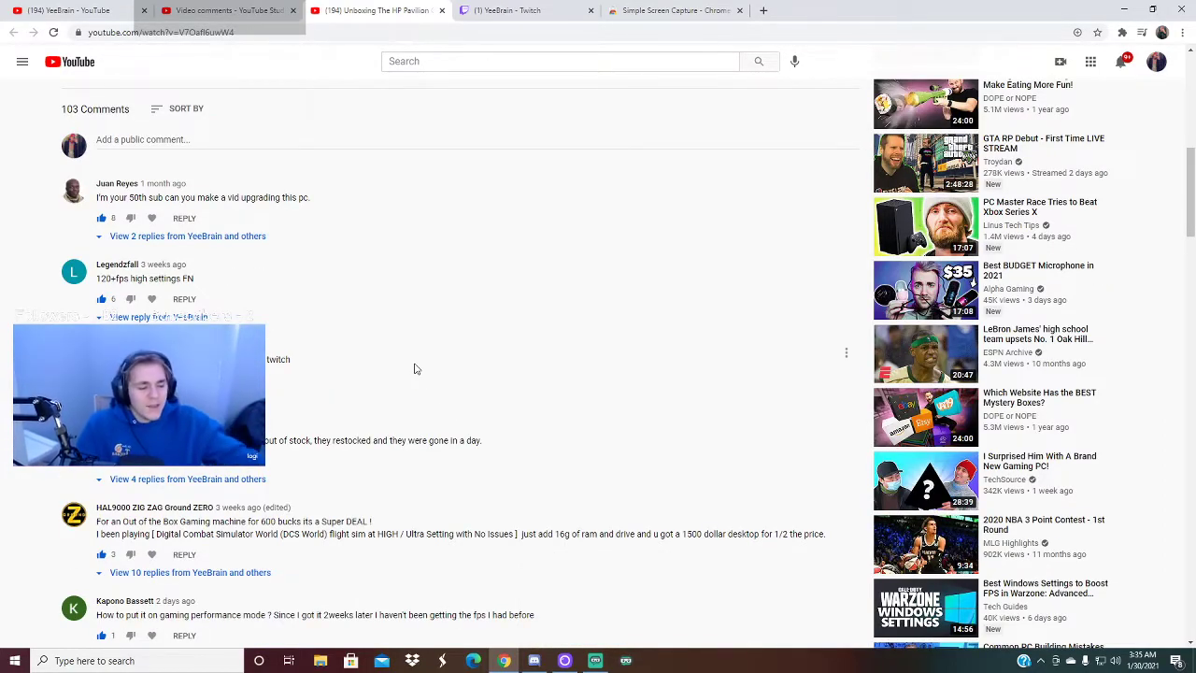
scroll(371, 347, "down", 2)
scroll(392, 383, "down", 4)
scroll(401, 403, "down", 4)
scroll(392, 402, "down", 7)
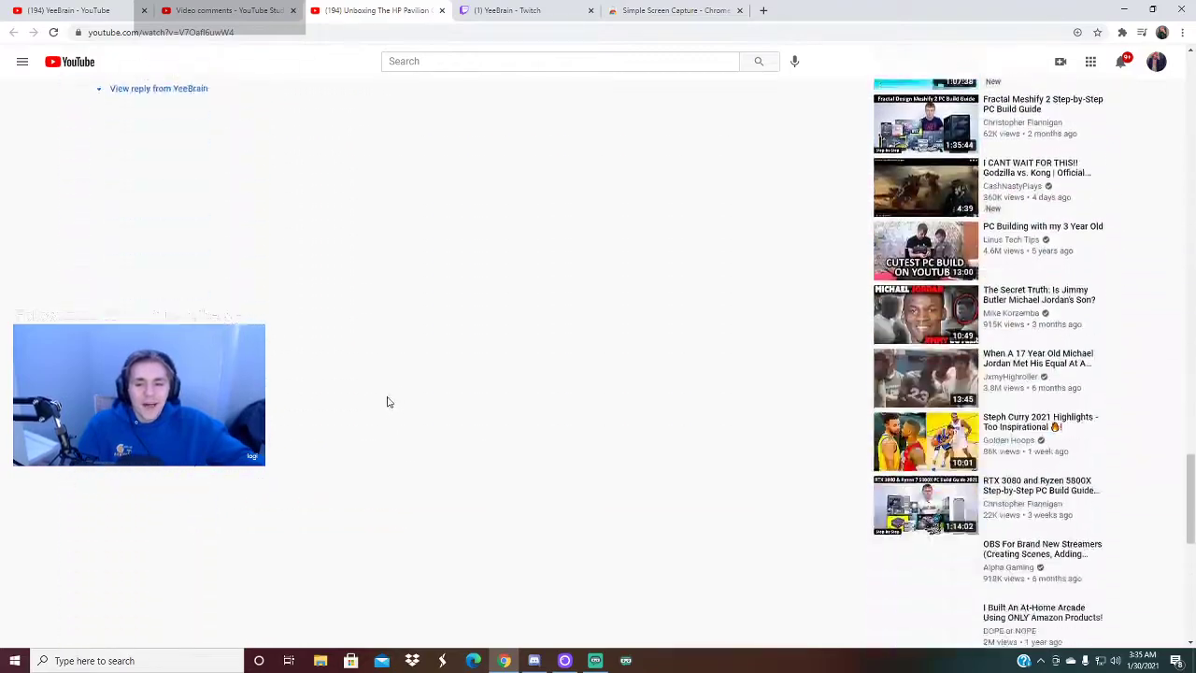
scroll(381, 396, "down", 4)
scroll(355, 370, "up", 7)
scroll(317, 337, "up", 4)
scroll(305, 329, "up", 1)
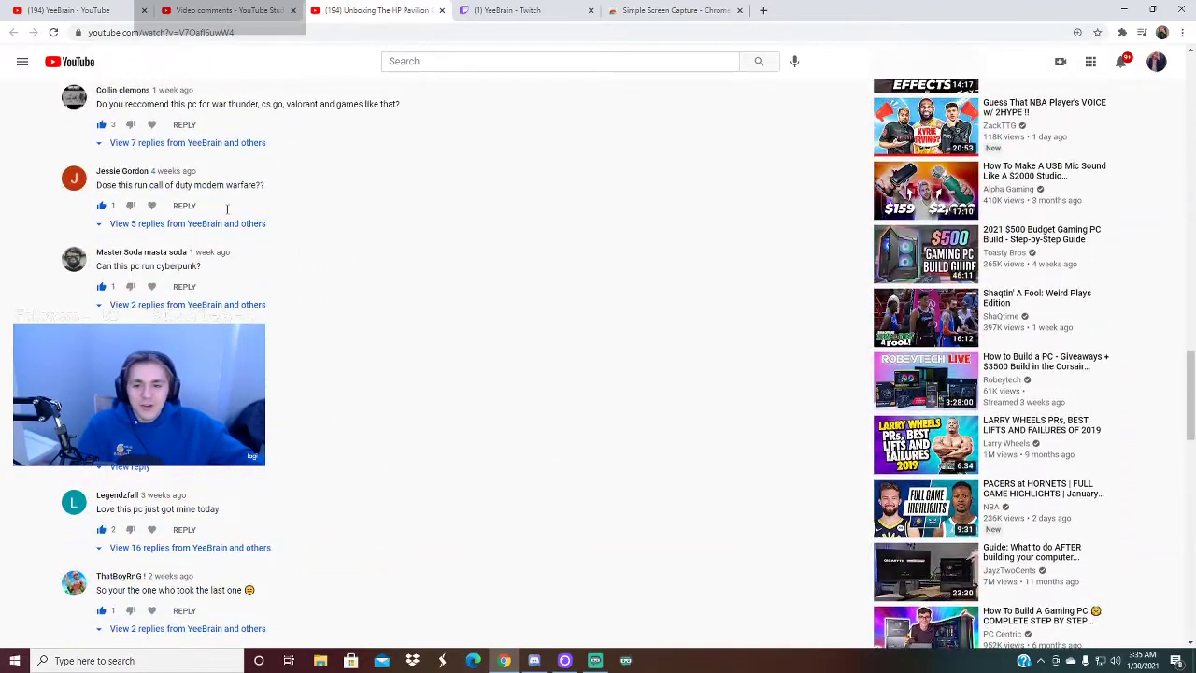
scroll(280, 309, "down", 1)
scroll(233, 271, "down", 3)
scroll(233, 280, "down", 2)
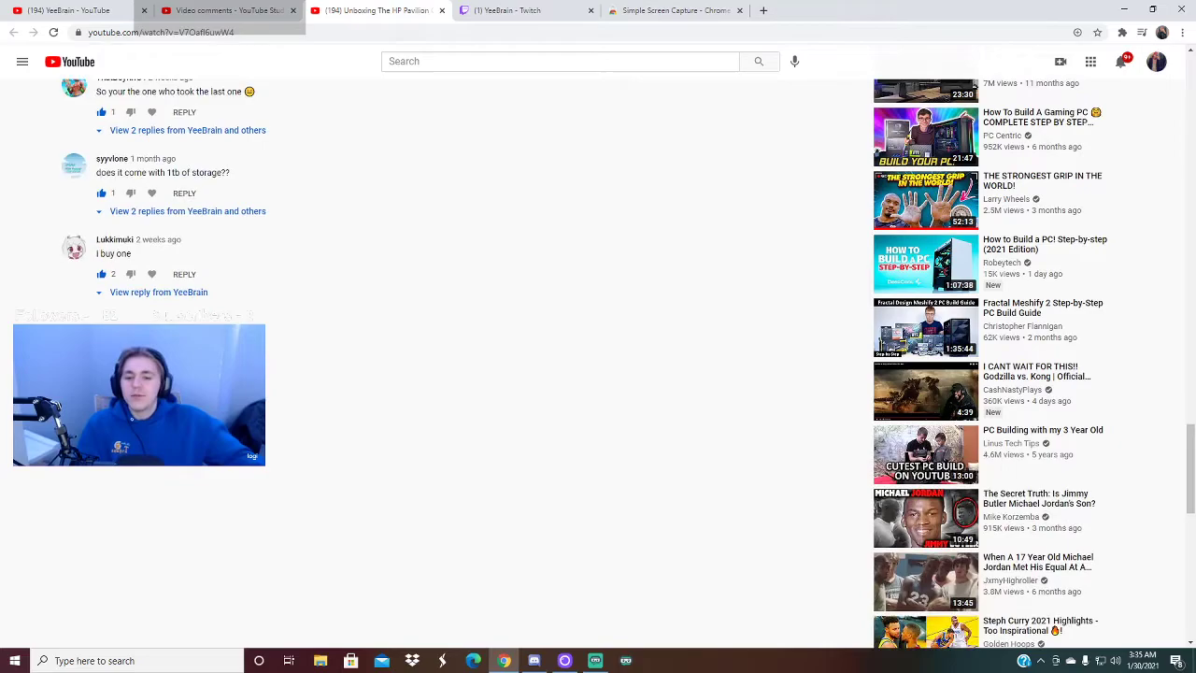
scroll(165, 241, "up", 3)
scroll(167, 241, "down", 3)
scroll(168, 243, "down", 3)
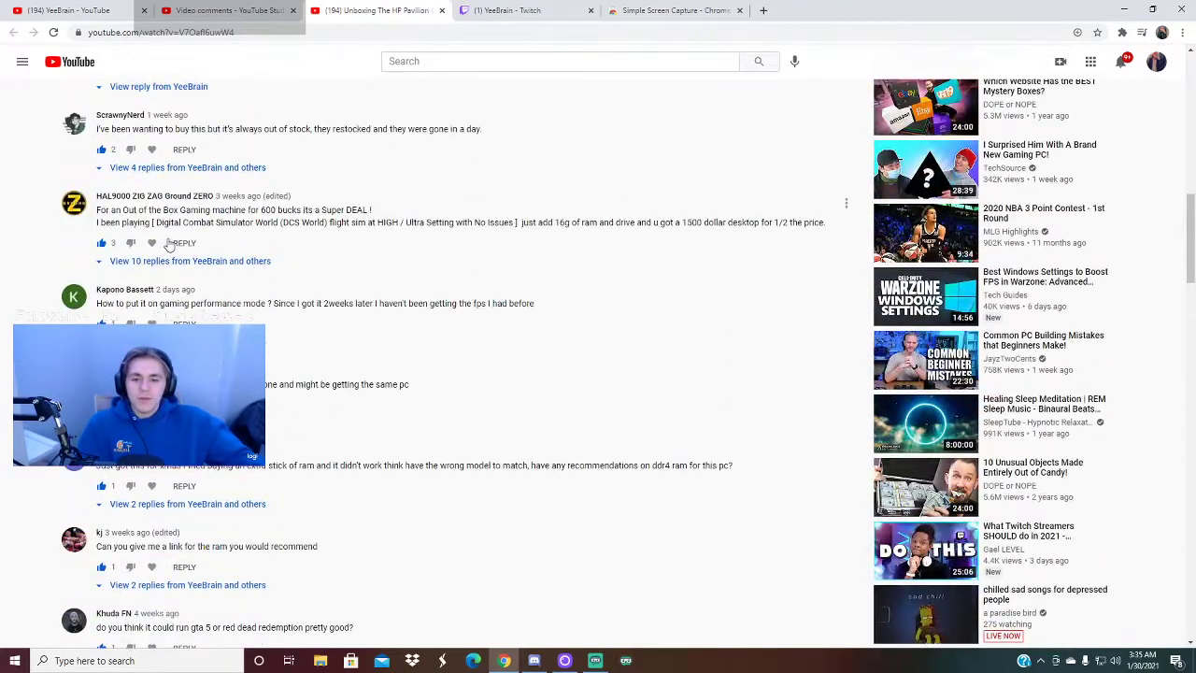
scroll(303, 260, "up", 2)
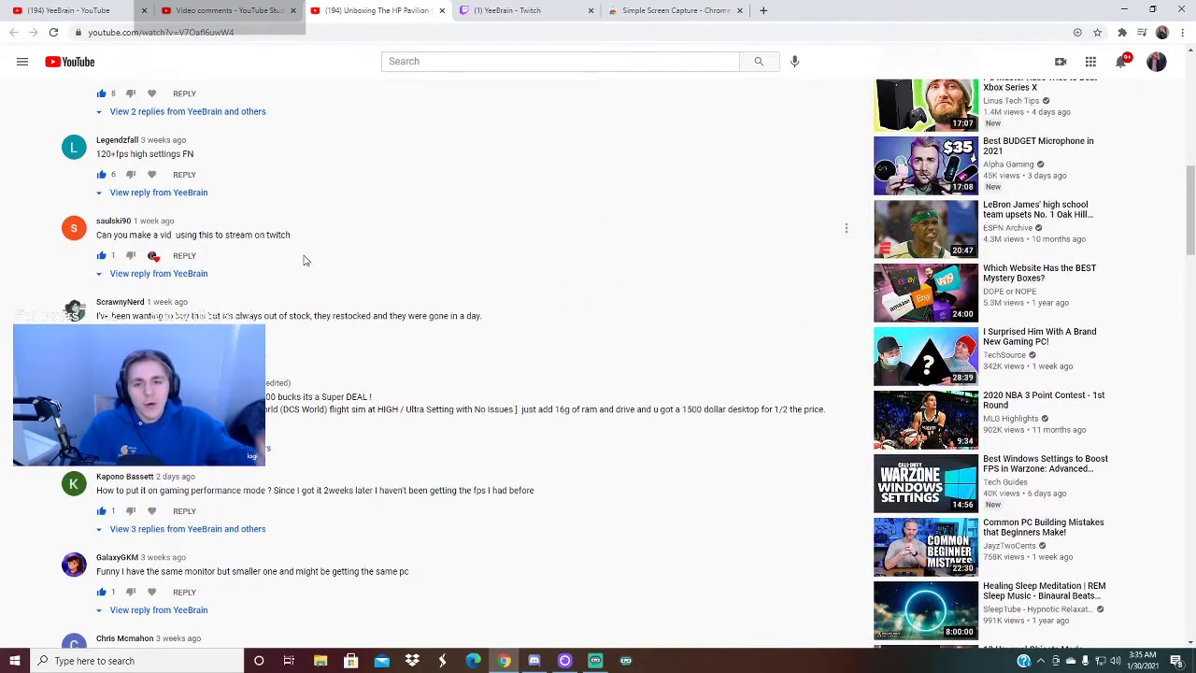
left_click(509, 11)
left_click(617, 11)
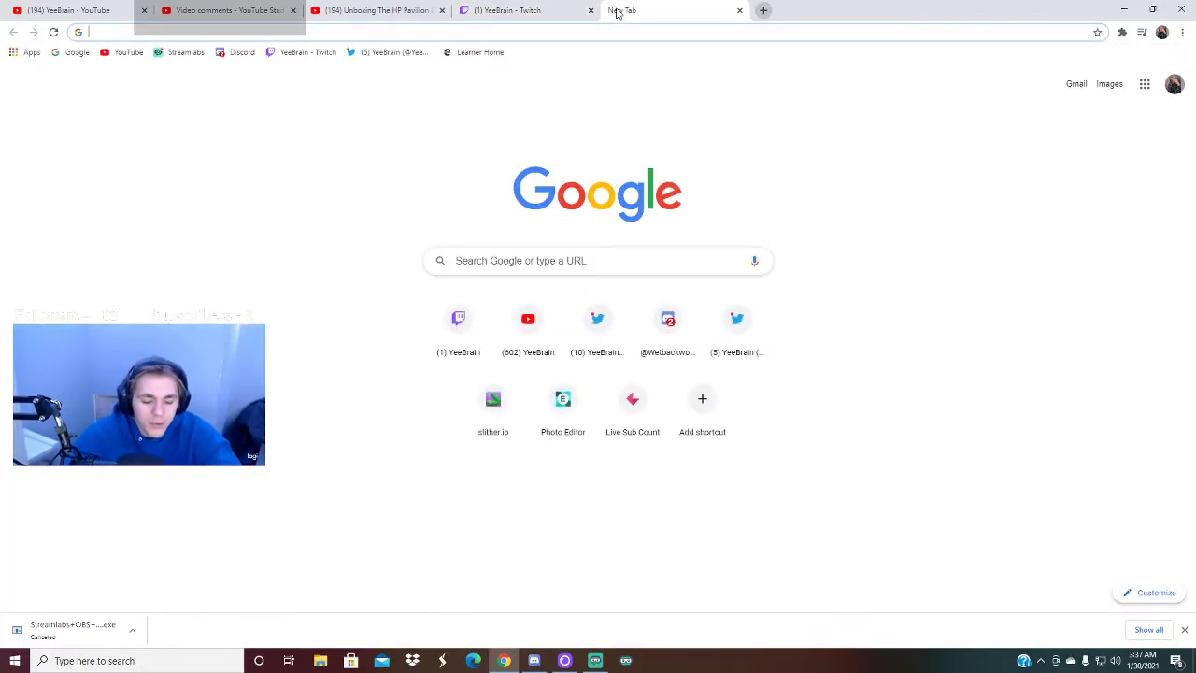
Search Google for 'streamlabs obs' and open the Streamlabs OBS site, dismissing the download menu
type("stream")
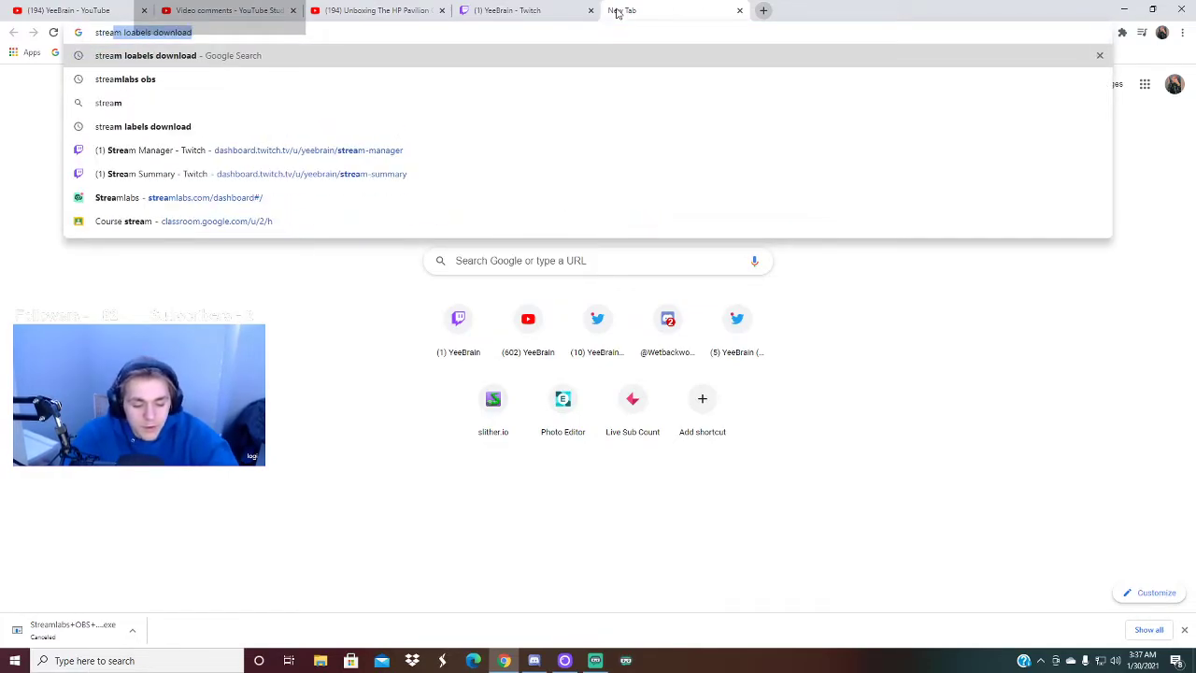
type("labs")
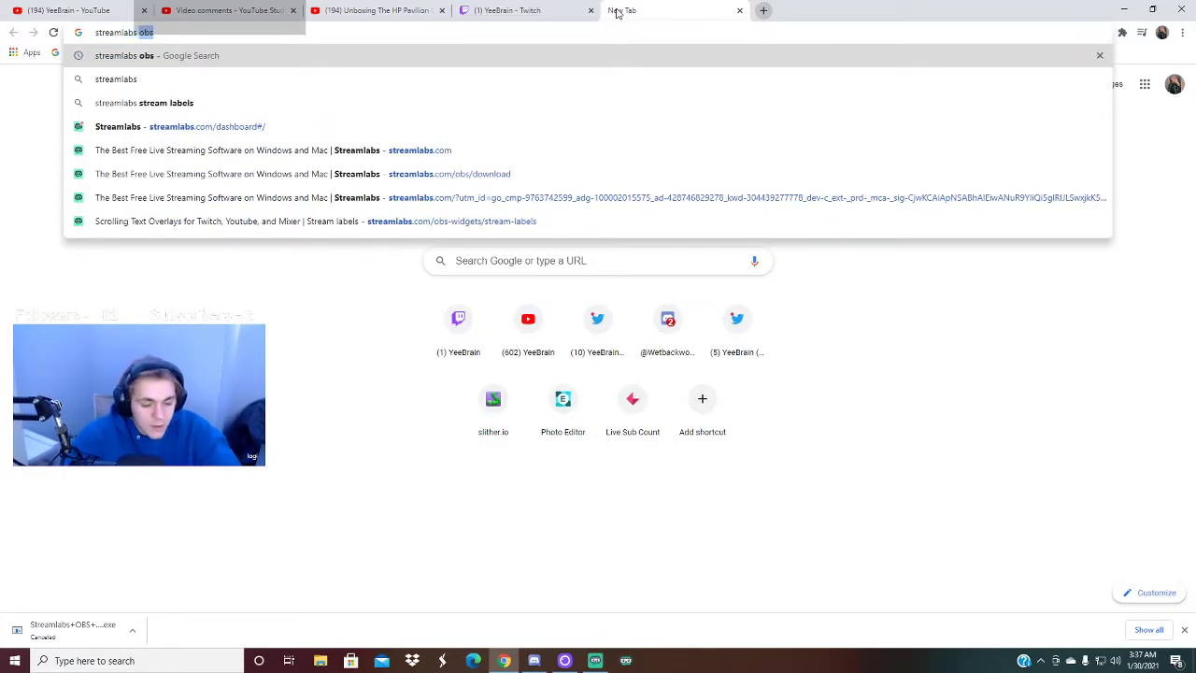
type(" obs")
key("Return")
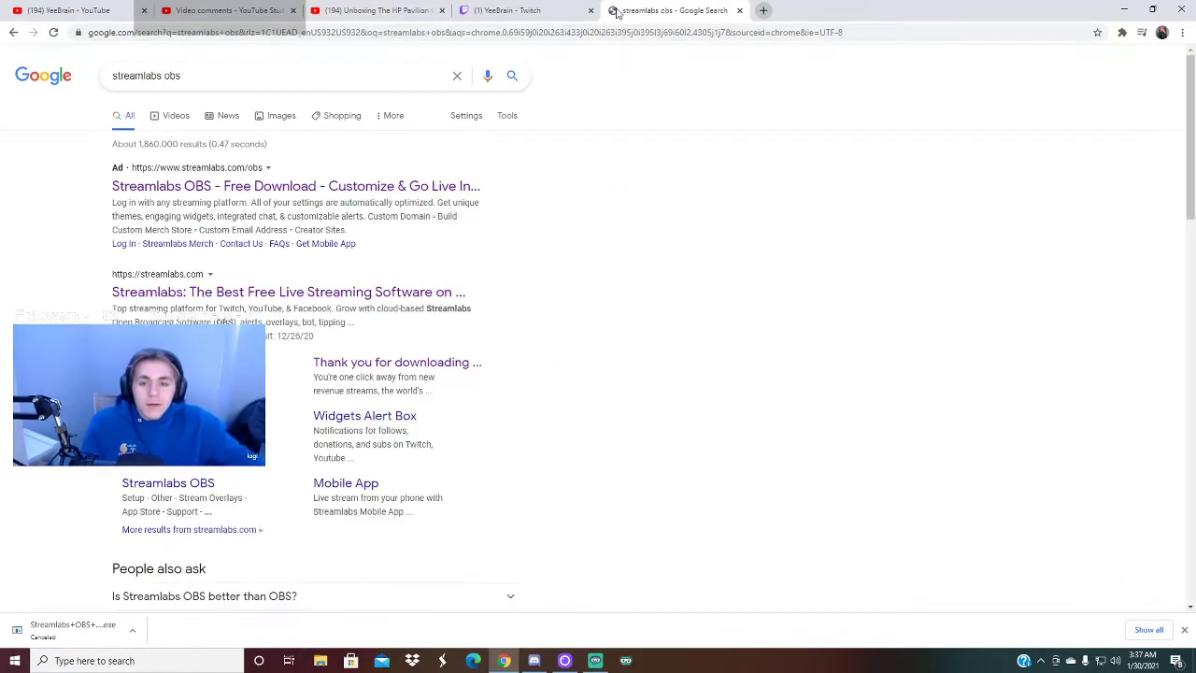
left_click(267, 190)
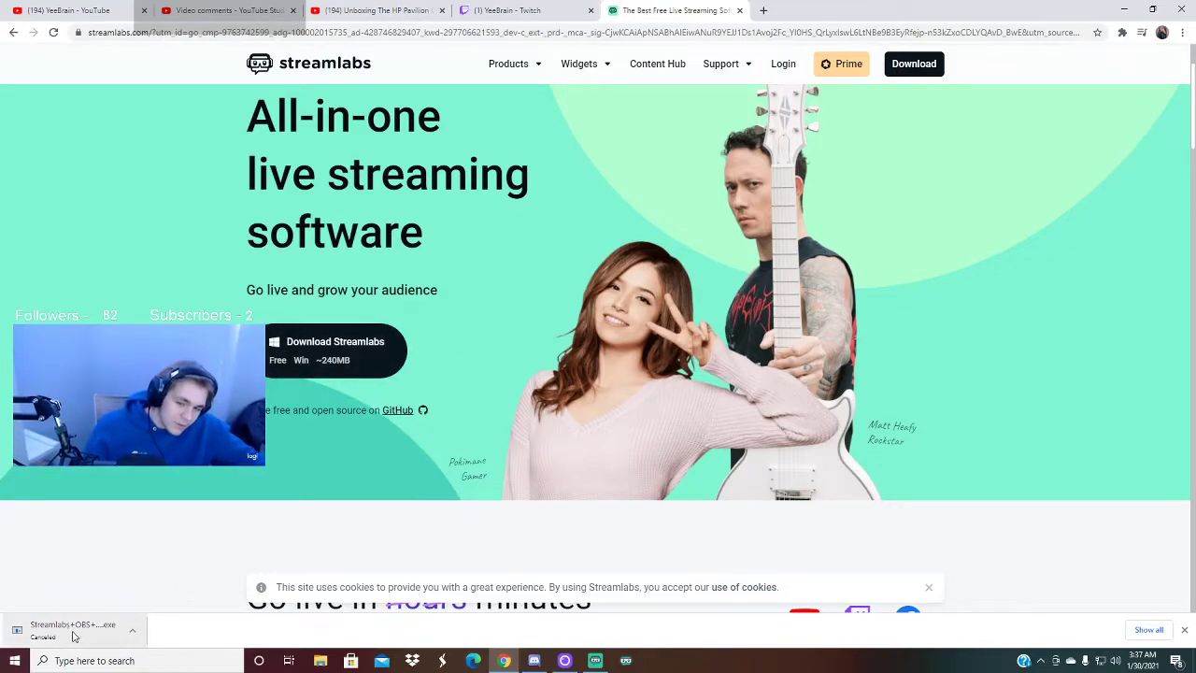
left_click(133, 632)
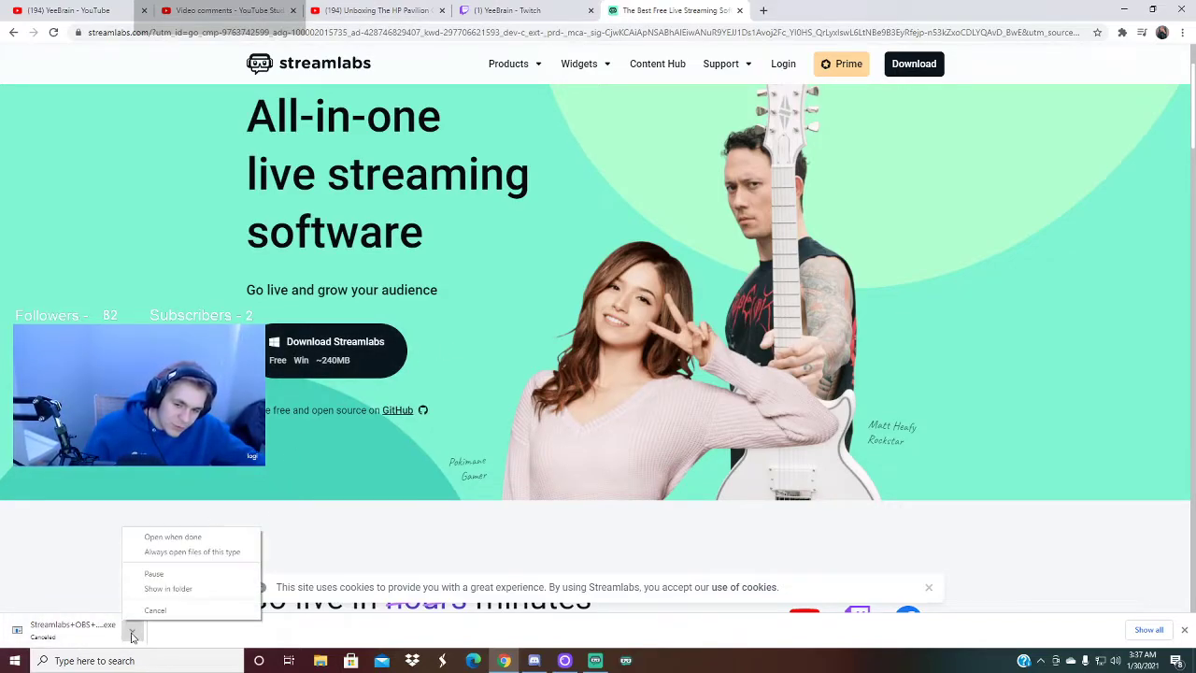
left_click(38, 585)
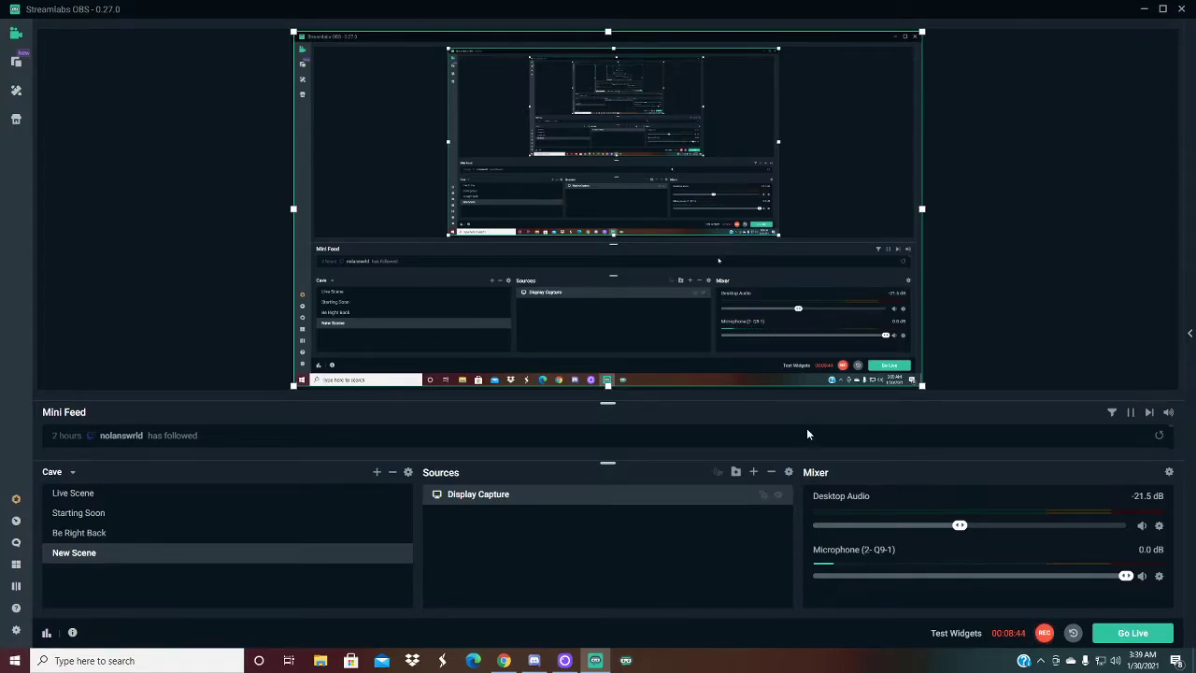
Deselect the Display Capture source in the New Scene preview
left_click(267, 383)
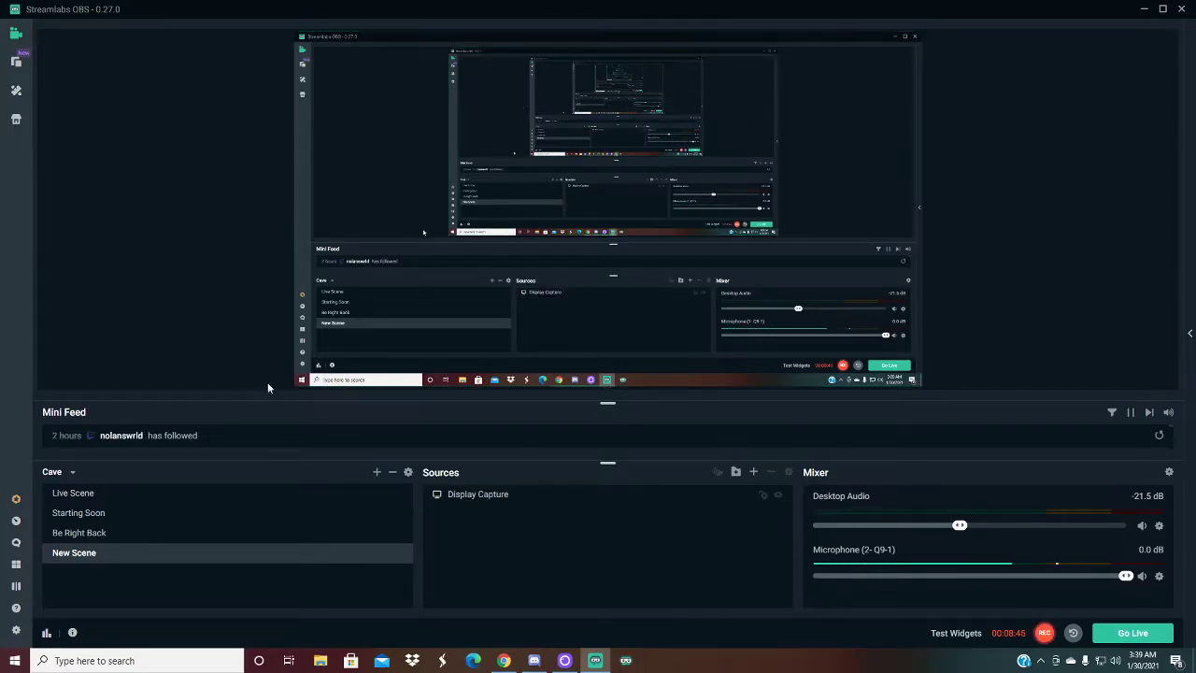
Add the existing Video Capture Device webcam to New Scene and move it to the canvas's left side
left_click(753, 473)
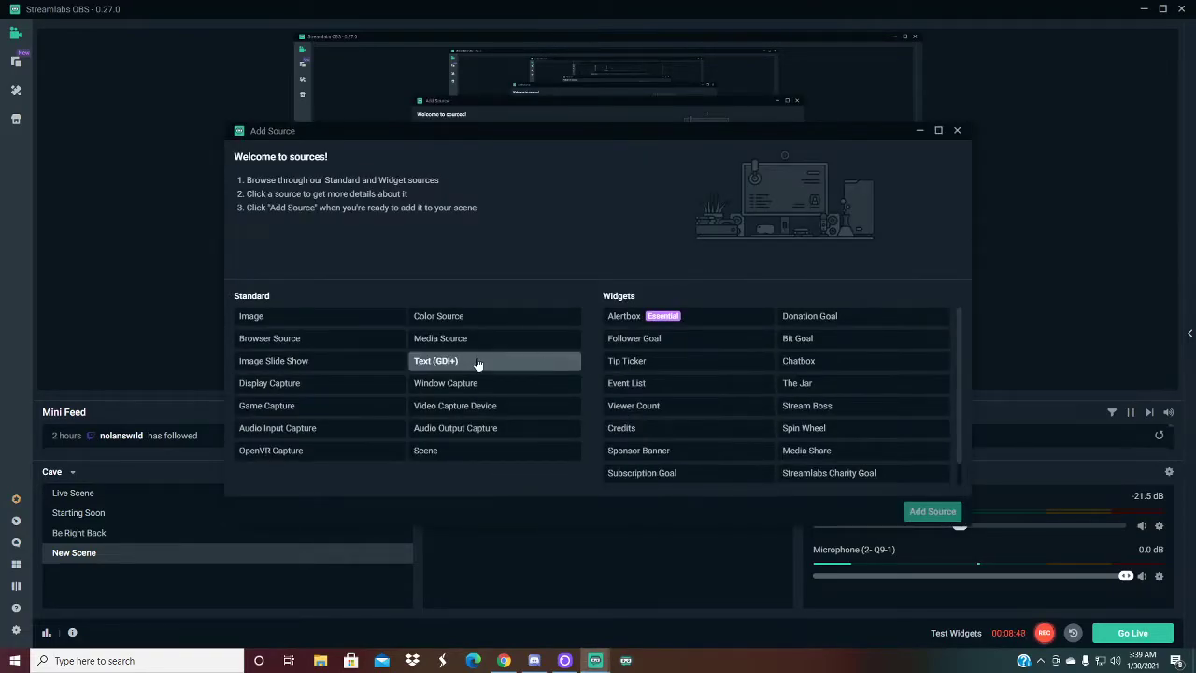
left_click(477, 416)
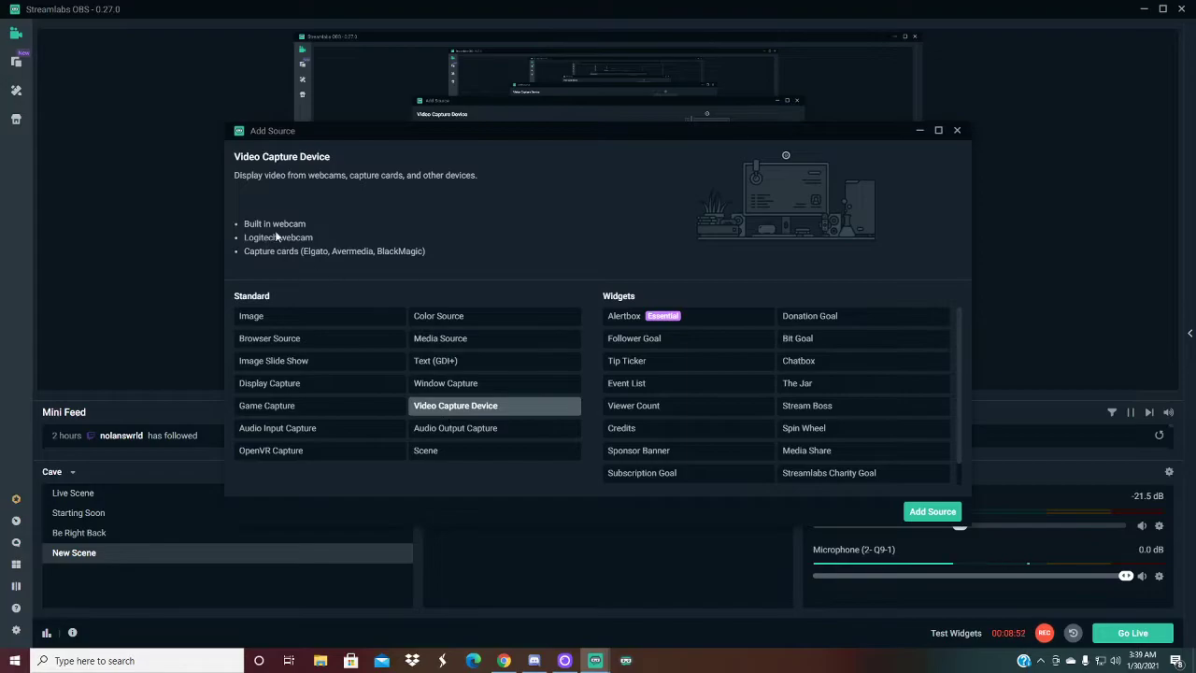
left_click(920, 510)
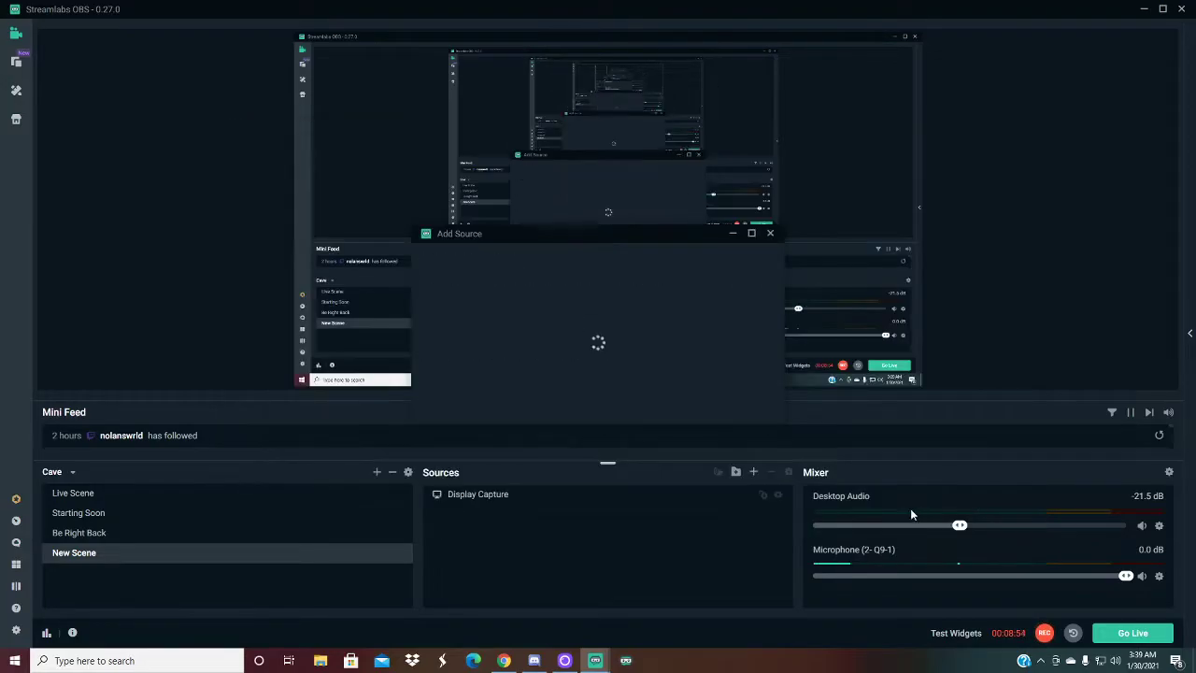
left_click(494, 305)
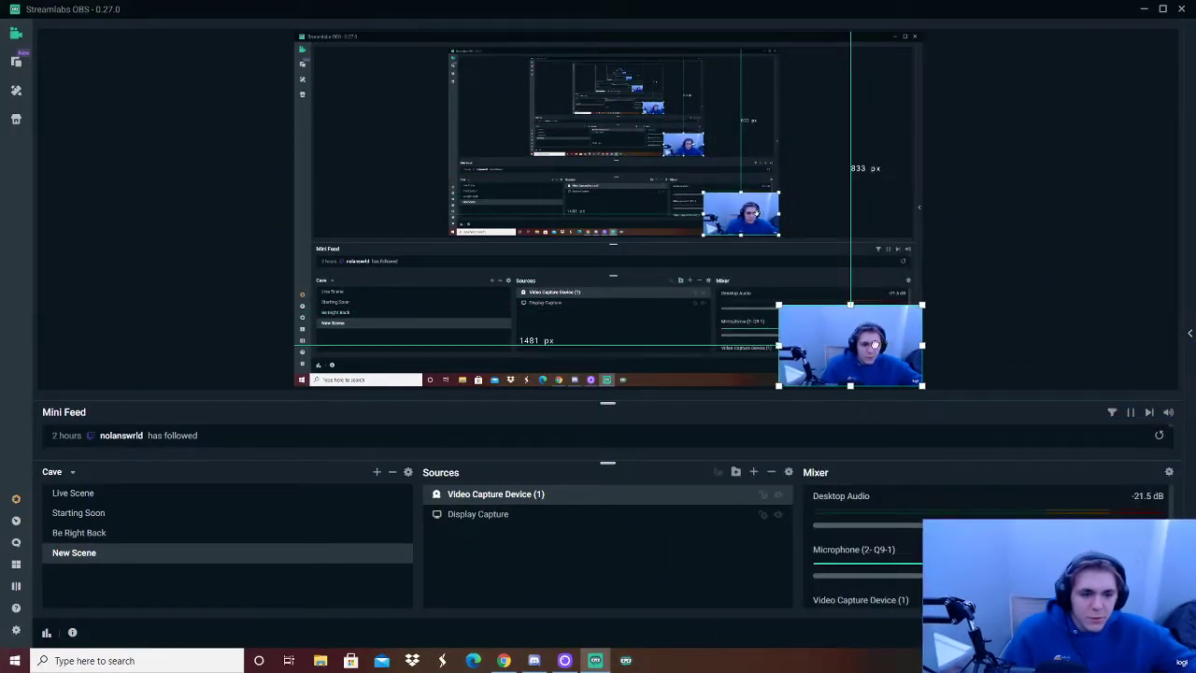
left_click_drag(874, 344, 391, 250)
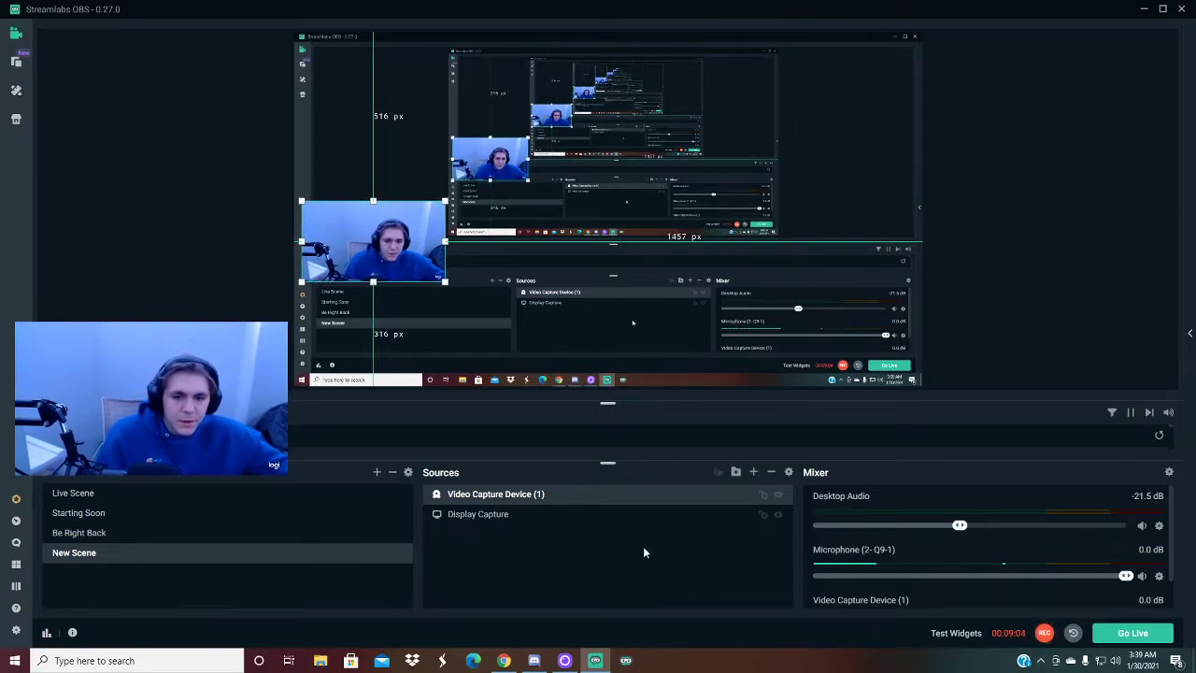
left_click(247, 227)
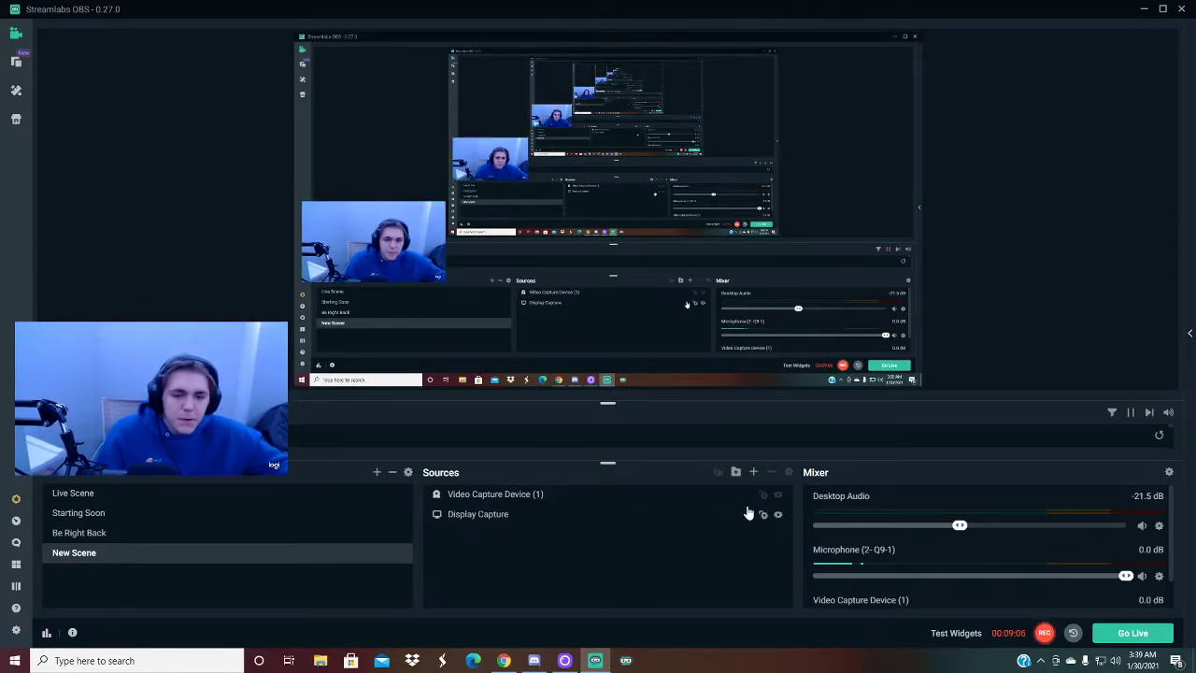
Open the Streamlabs store from the sidebar
left_click(16, 120)
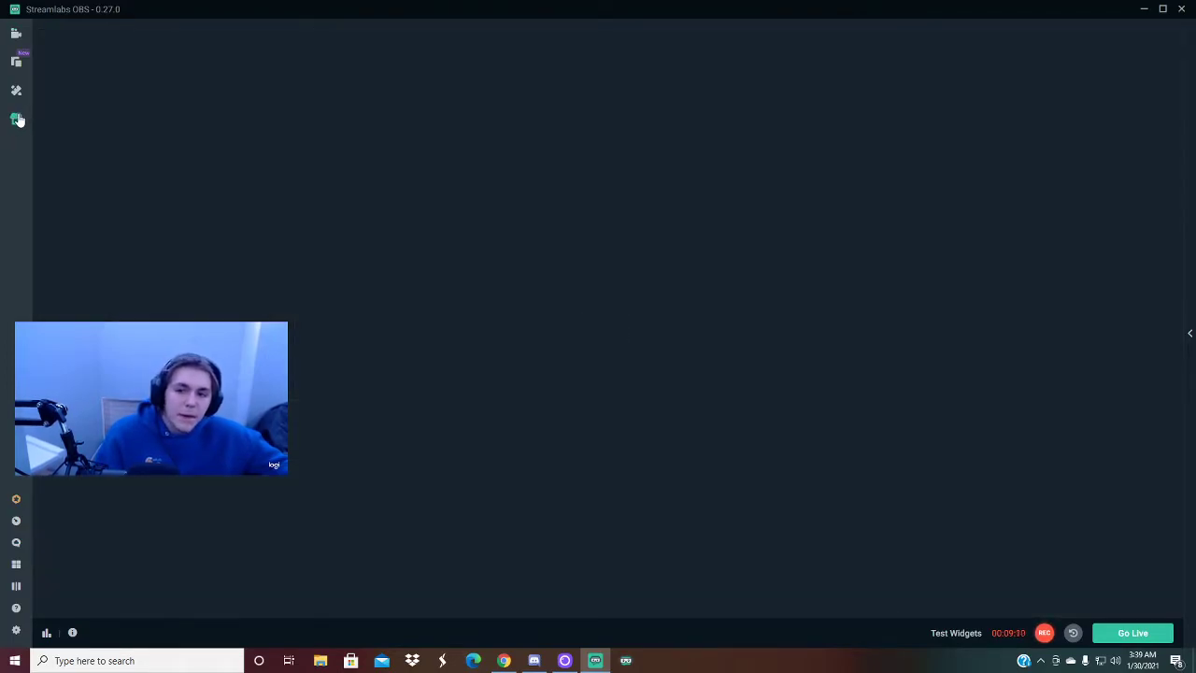
Browse the overlay theme gallery, then install the Mythic theme from the Alert Box Library
scroll(409, 375, "down", 2)
scroll(409, 374, "down", 1)
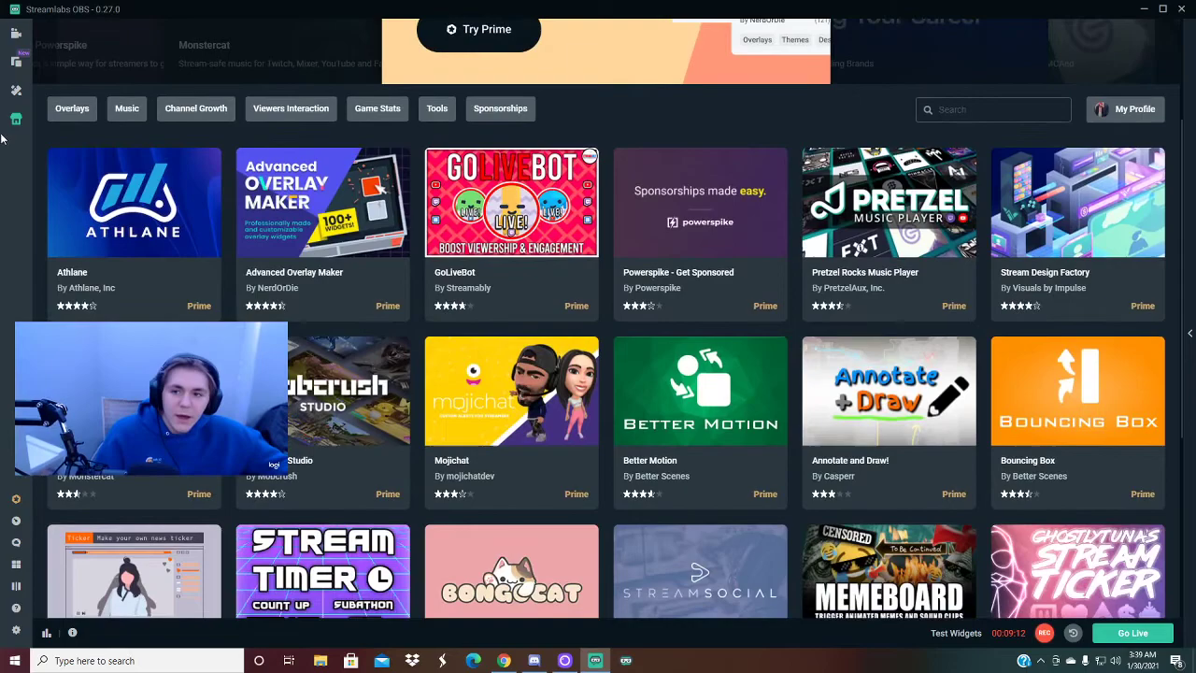
left_click(16, 90)
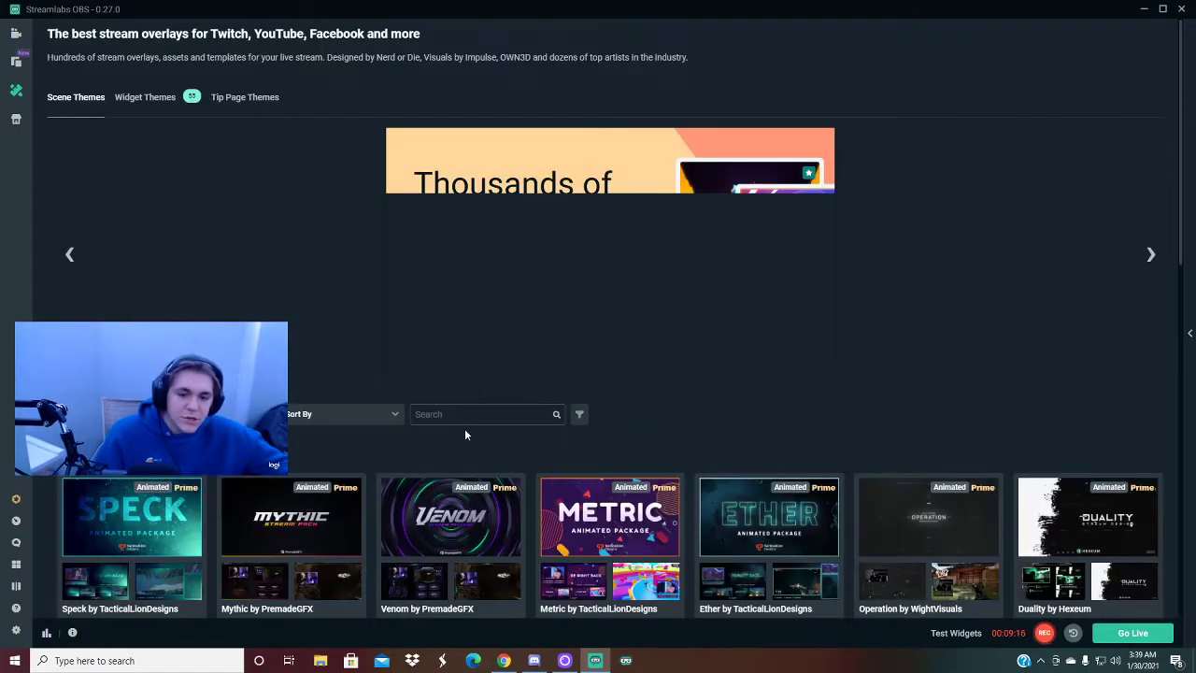
scroll(464, 432, "down", 3)
scroll(464, 433, "down", 3)
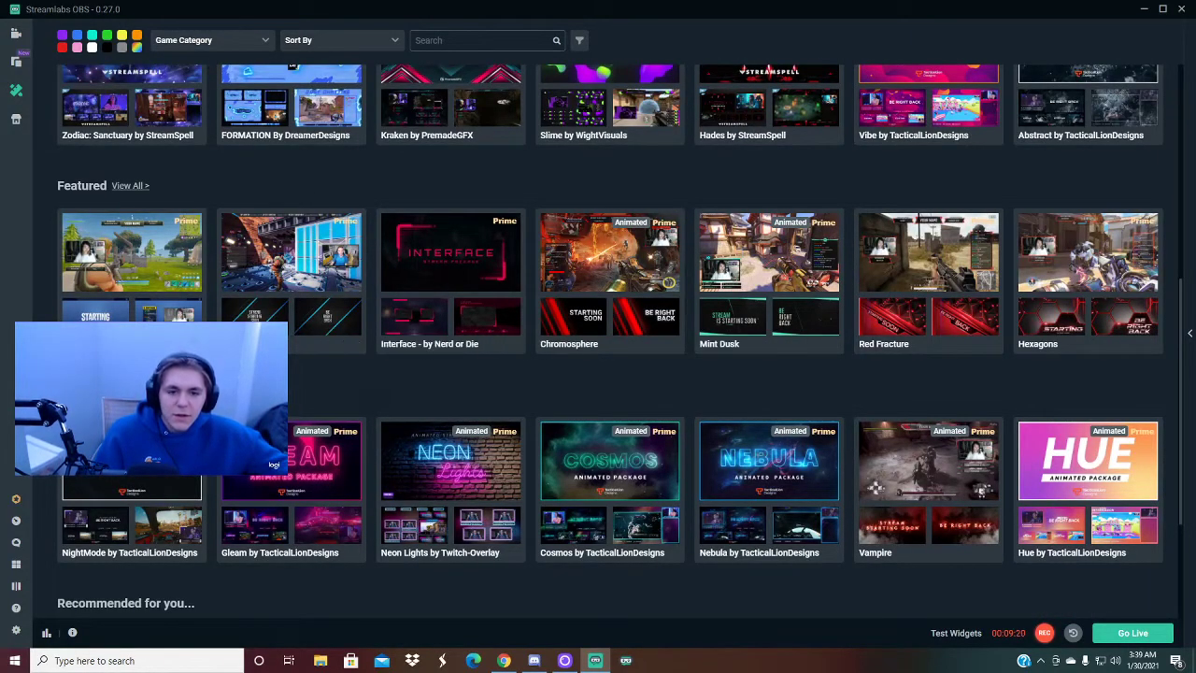
scroll(675, 455, "up", 4)
scroll(675, 456, "down", 5)
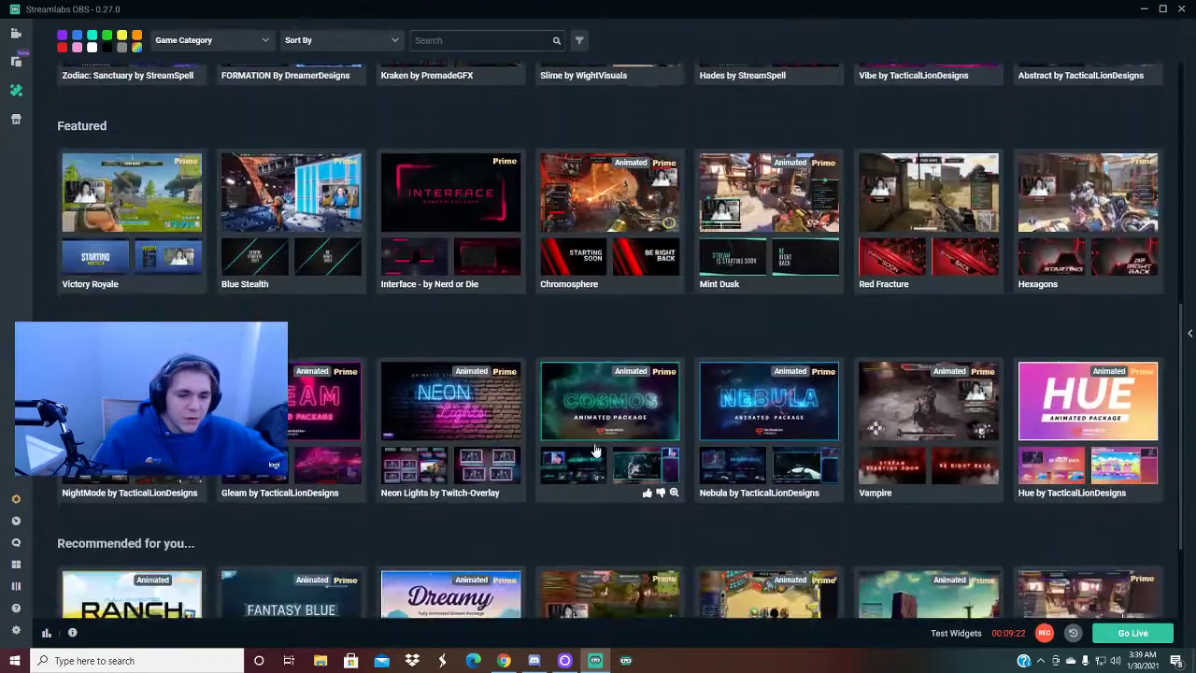
scroll(675, 455, "up", 6)
left_click(16, 66)
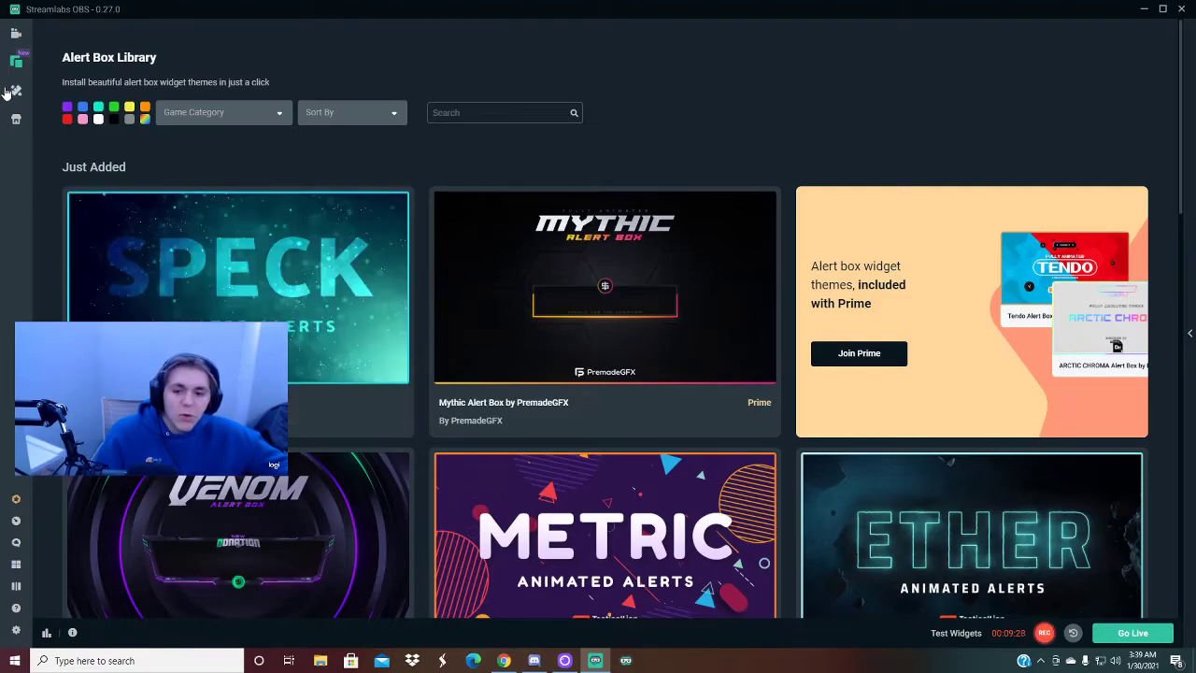
mouse_move(237, 309)
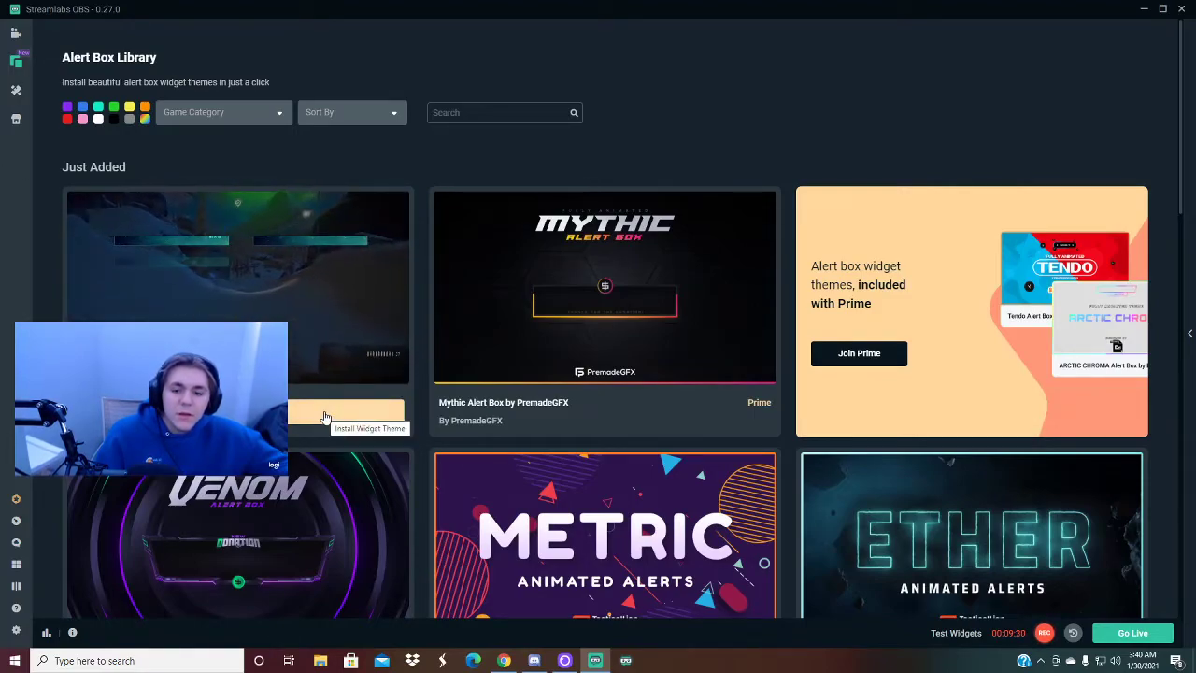
mouse_move(605, 308)
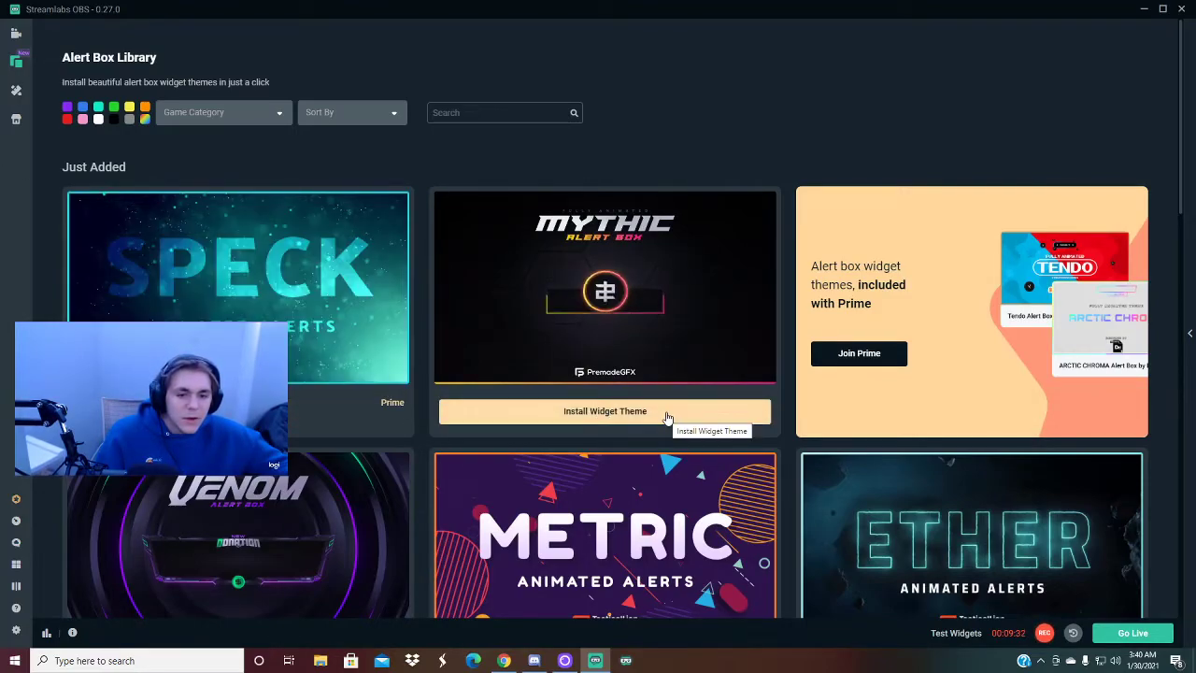
left_click(667, 417)
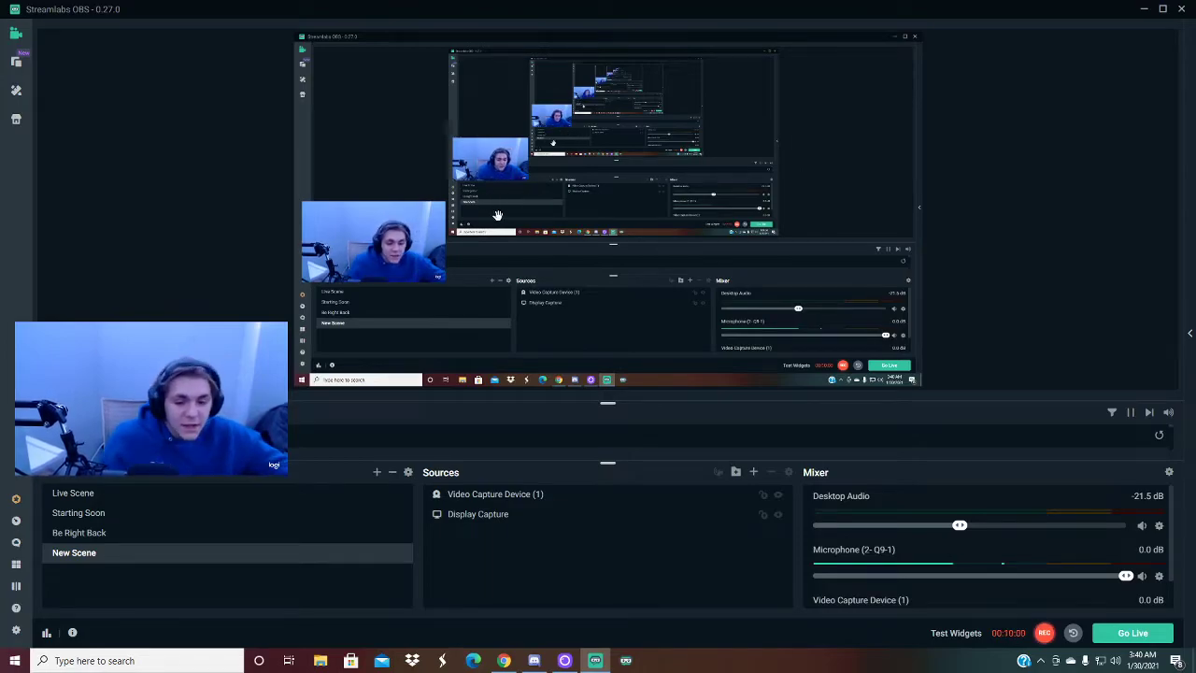
Drag the webcam source slightly right and down on the canvas, then deselect it
left_click_drag(417, 244, 292, 226)
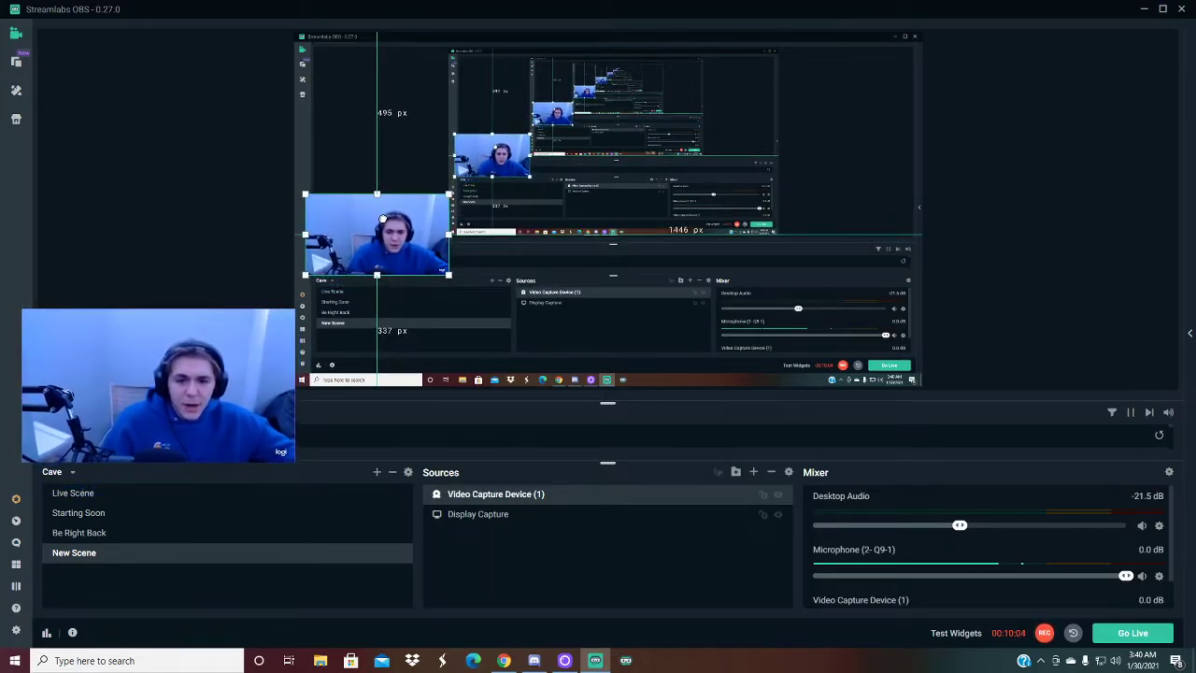
left_click(263, 224)
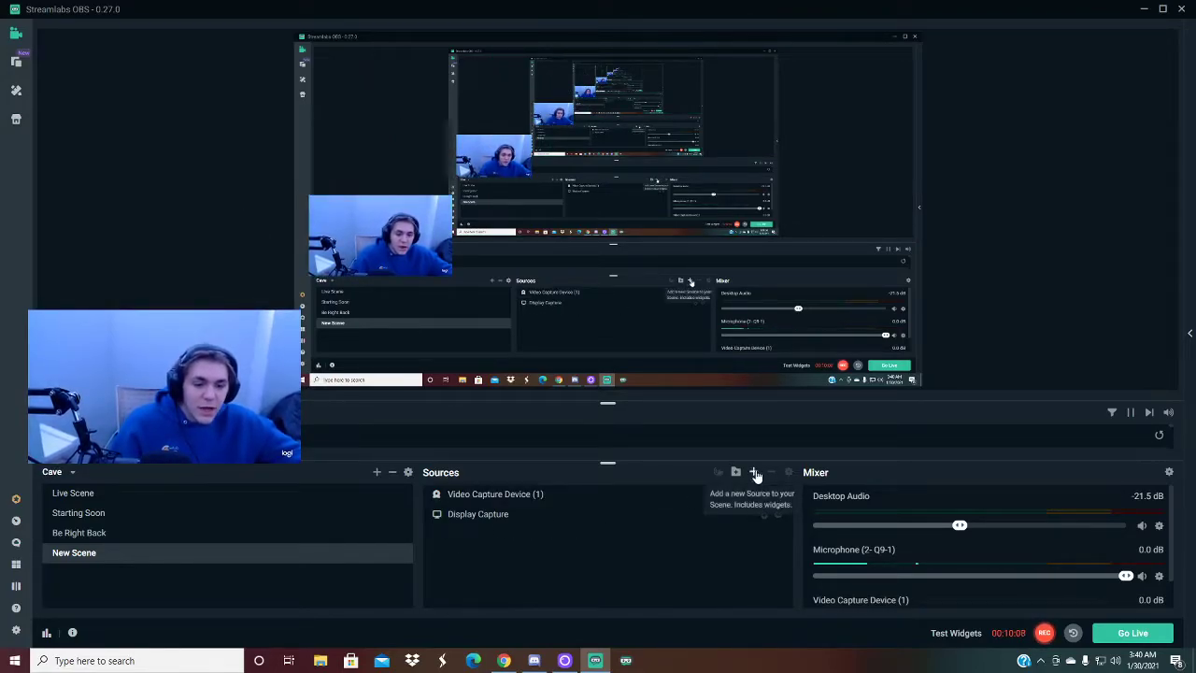
Preview several source types in Add Source, then select the Follower Goal widget
left_click(753, 472)
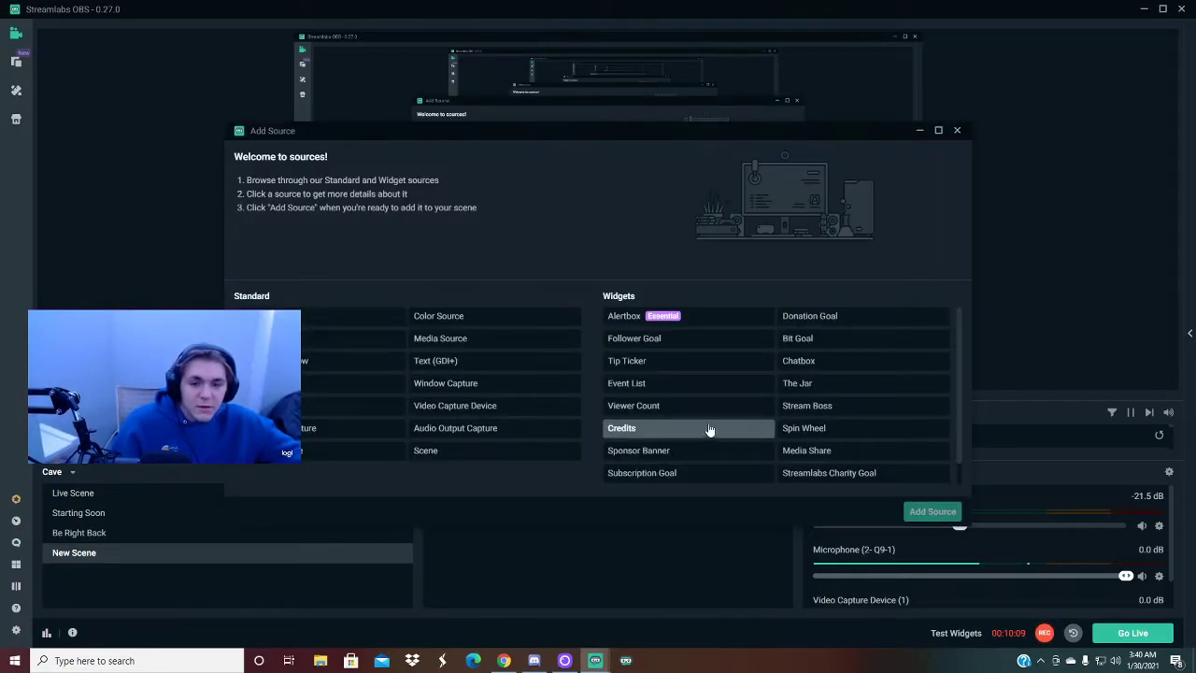
left_click(471, 427)
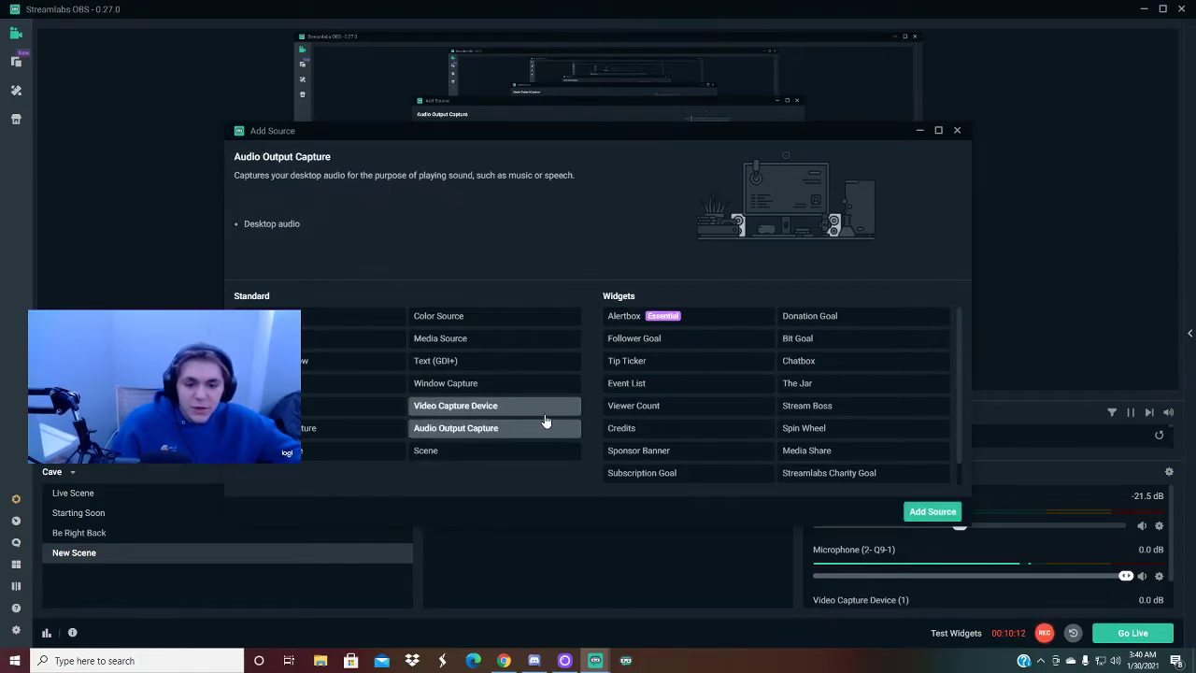
left_click(484, 363)
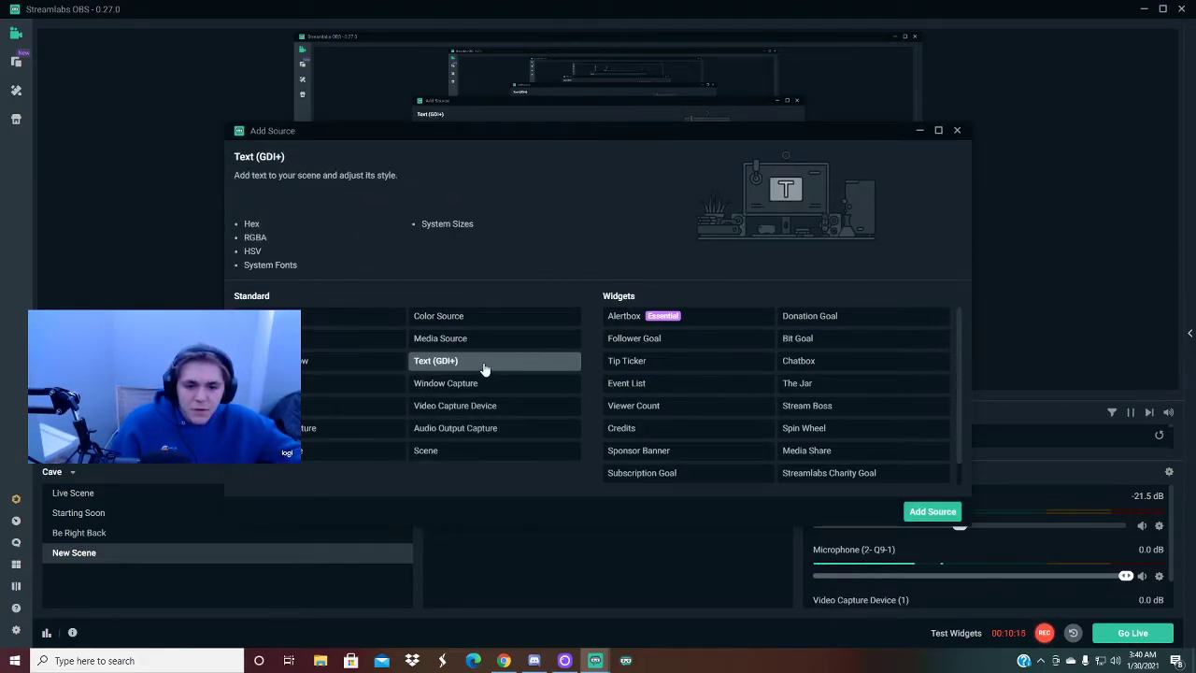
left_click(322, 405)
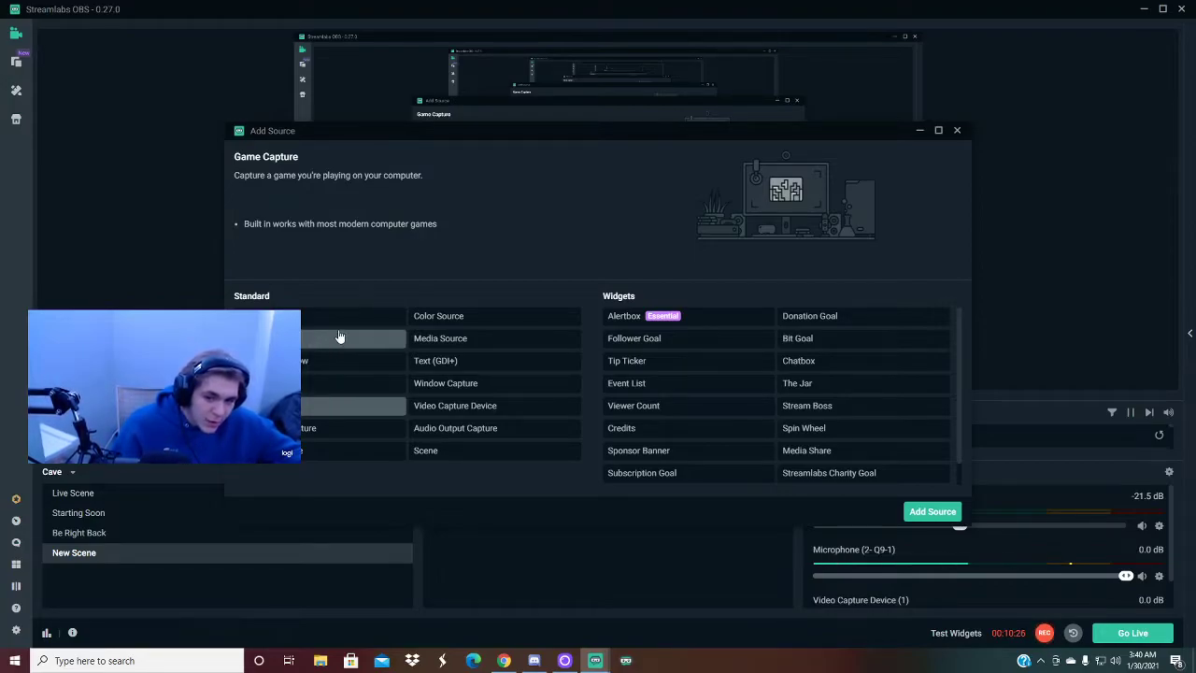
left_click(328, 429)
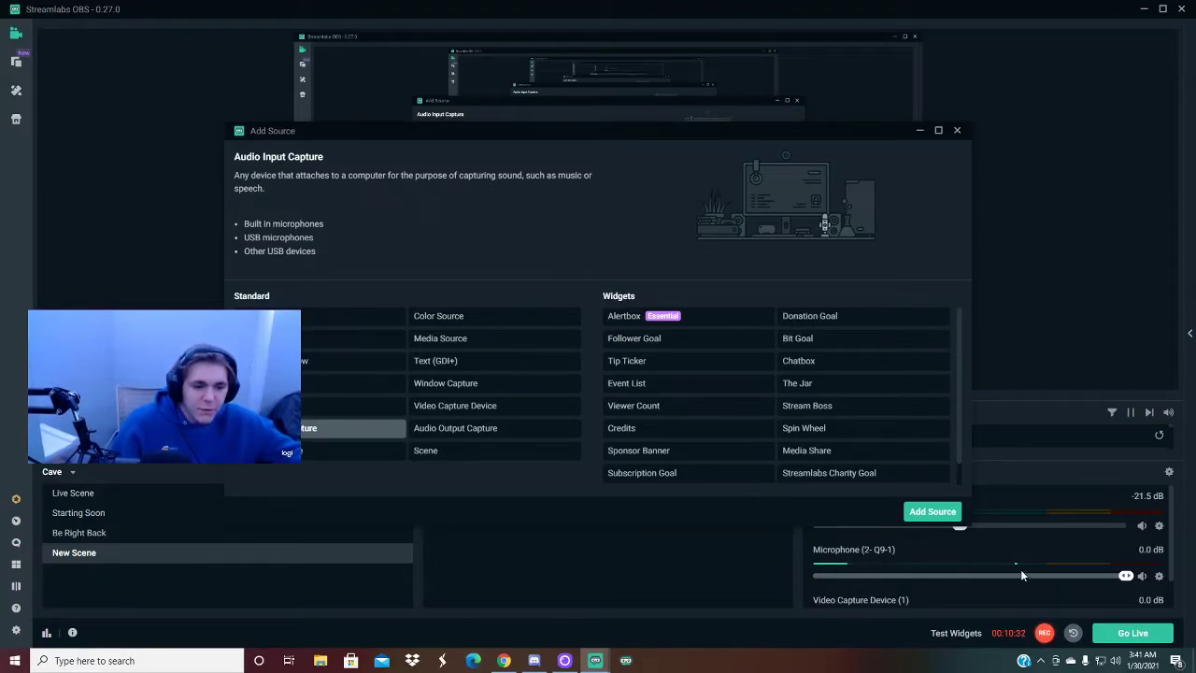
left_click(662, 319)
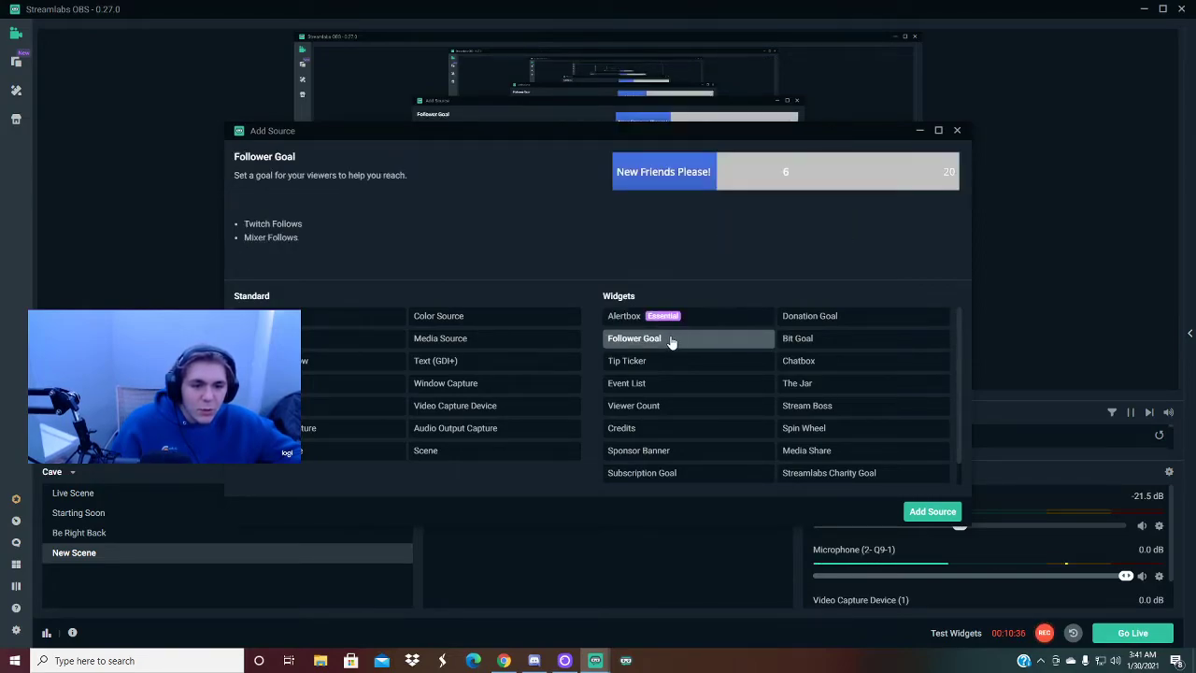
left_click(671, 350)
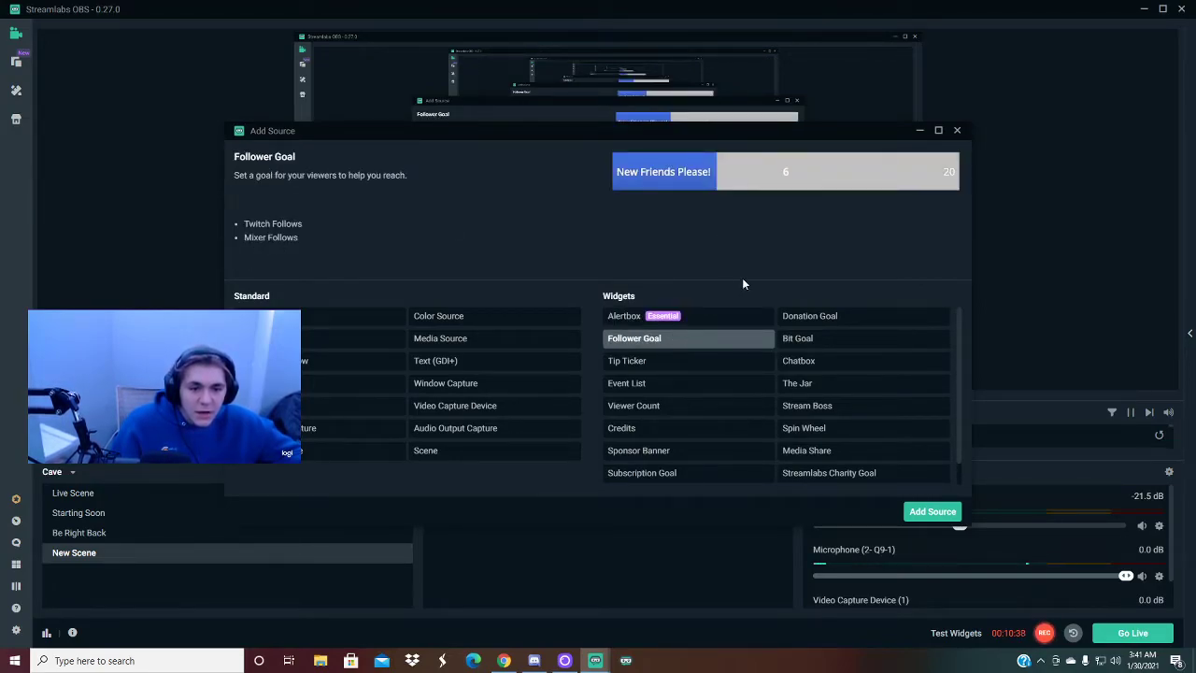
Add the Follower Goal widget, keeping its default name and settings
left_click(931, 511)
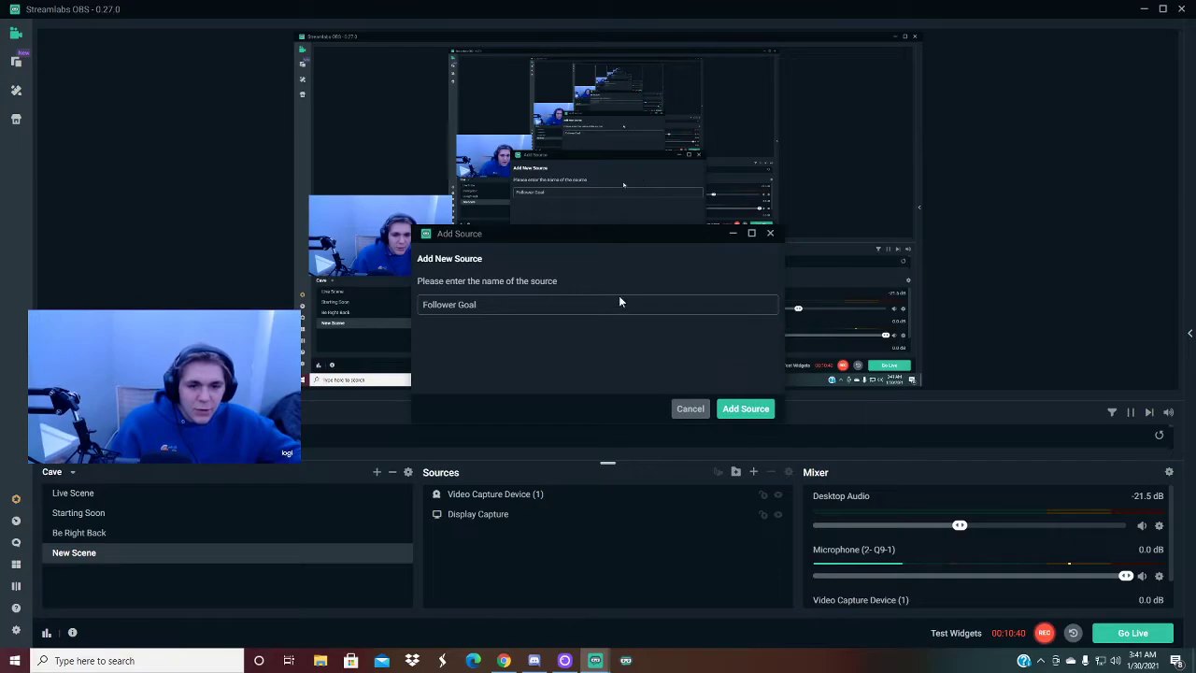
left_click(745, 408)
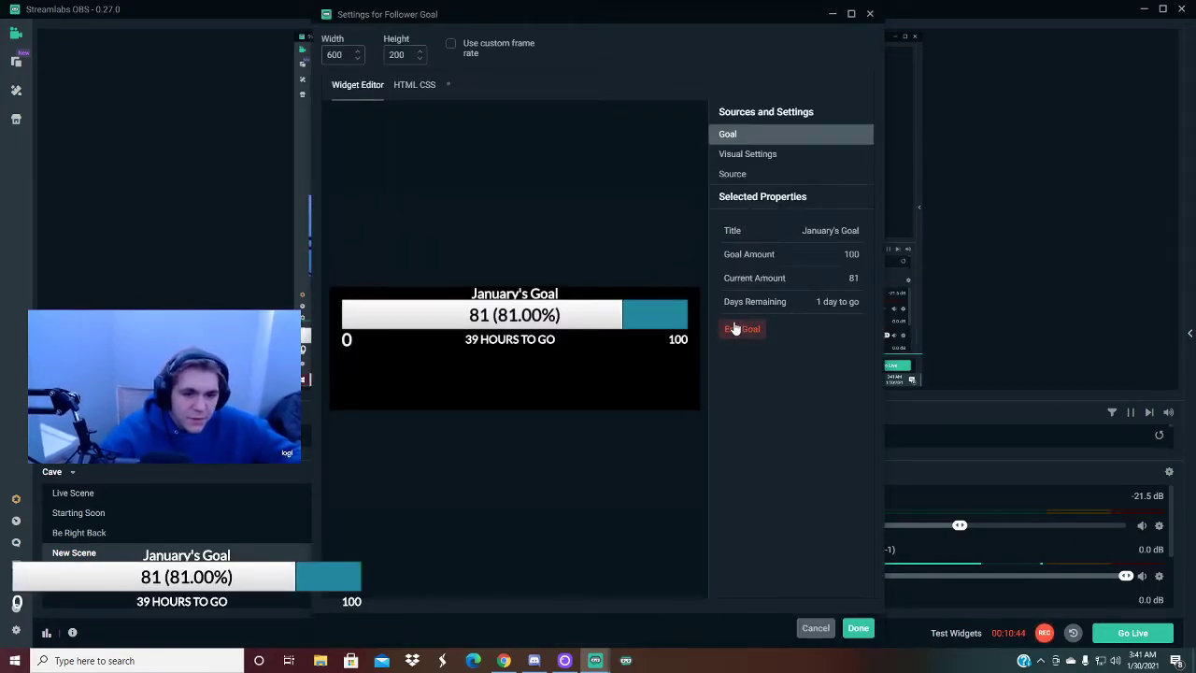
left_click(858, 627)
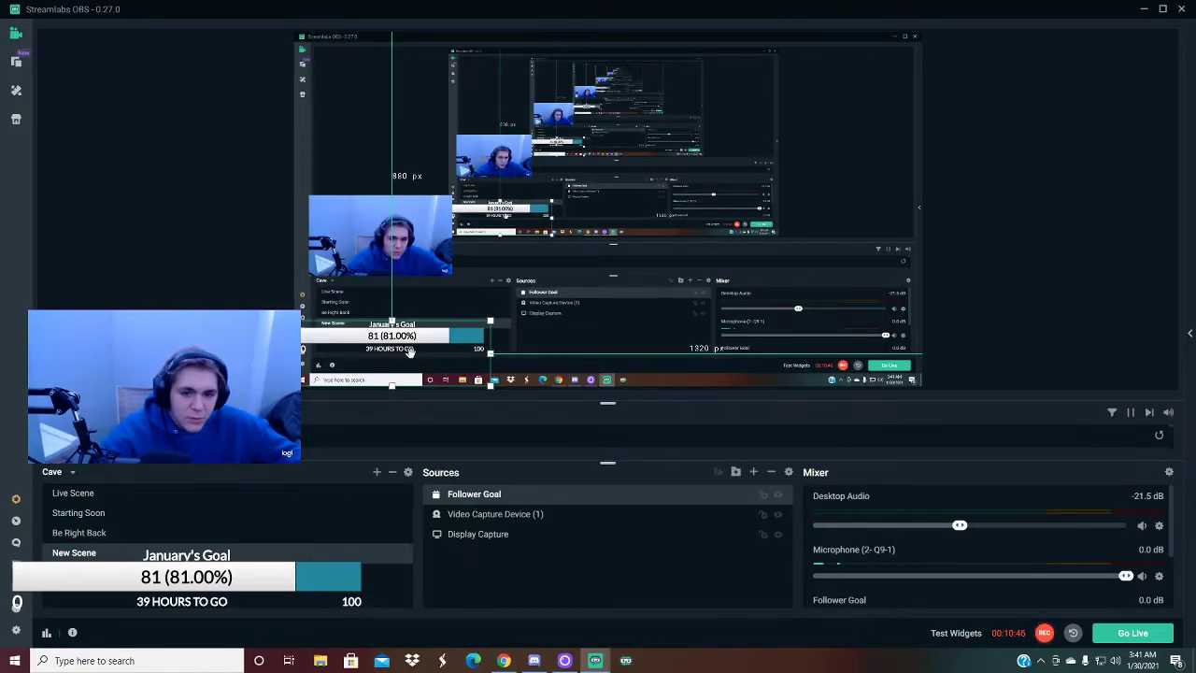
Shrink the Follower Goal bar from its right edge and place it just below the webcam
left_click_drag(410, 351, 417, 308)
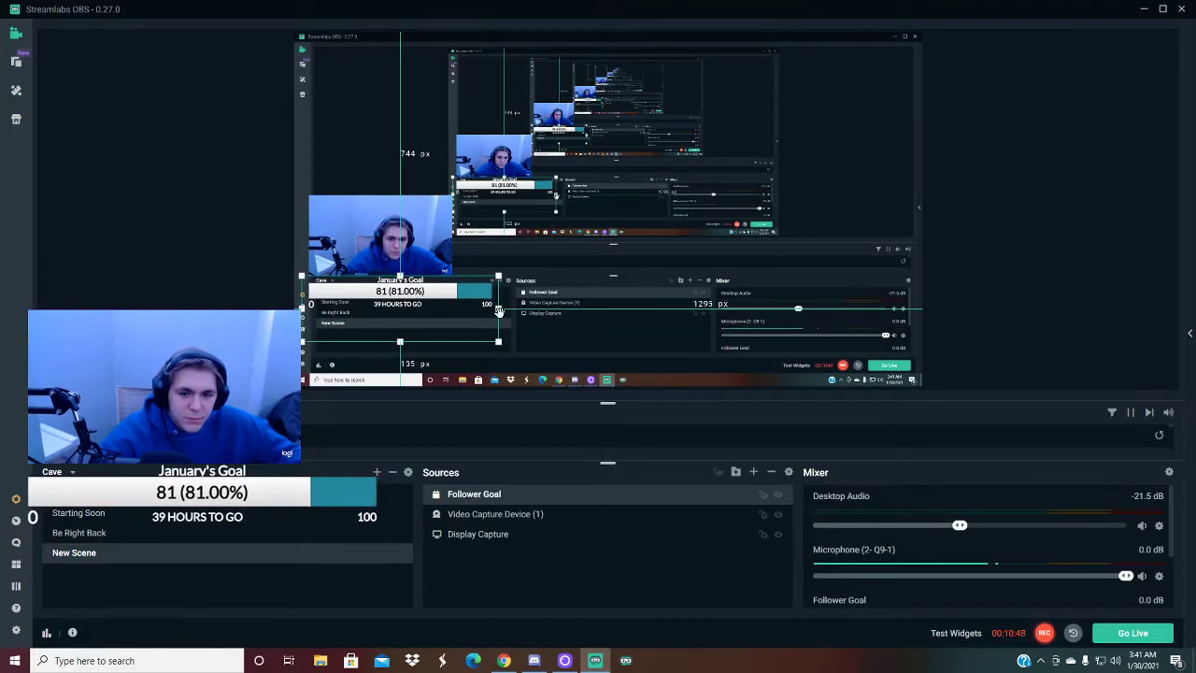
left_click(498, 311)
left_click(498, 311)
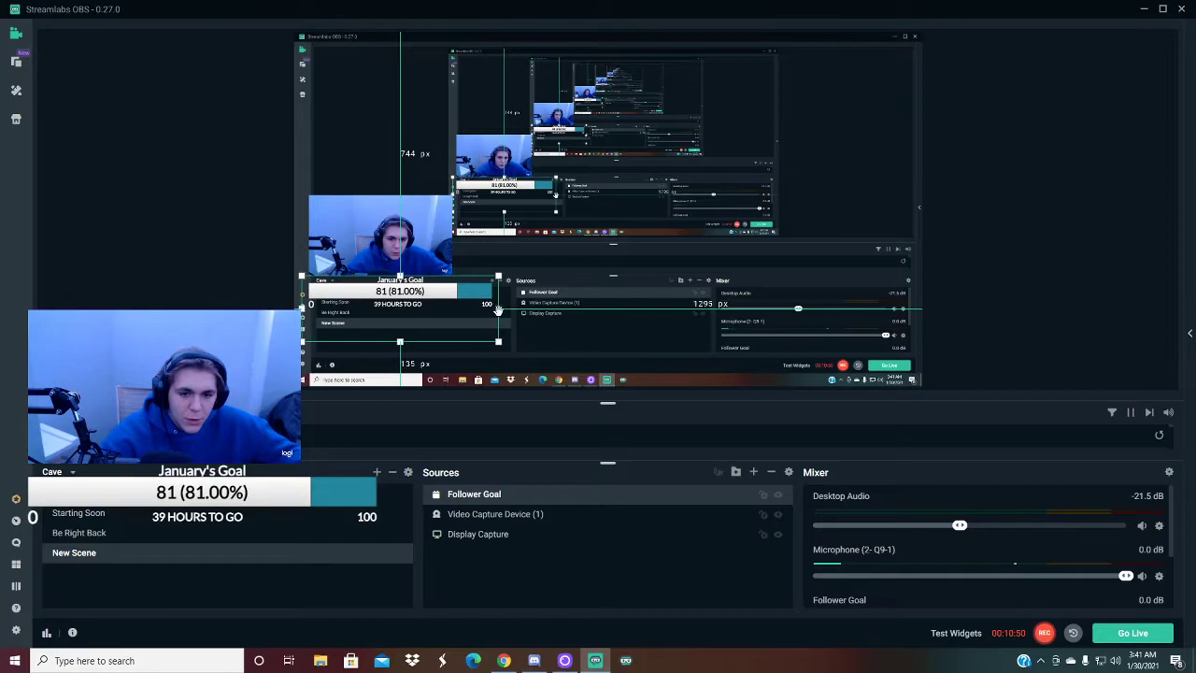
left_click_drag(498, 311, 453, 298)
left_click(512, 248)
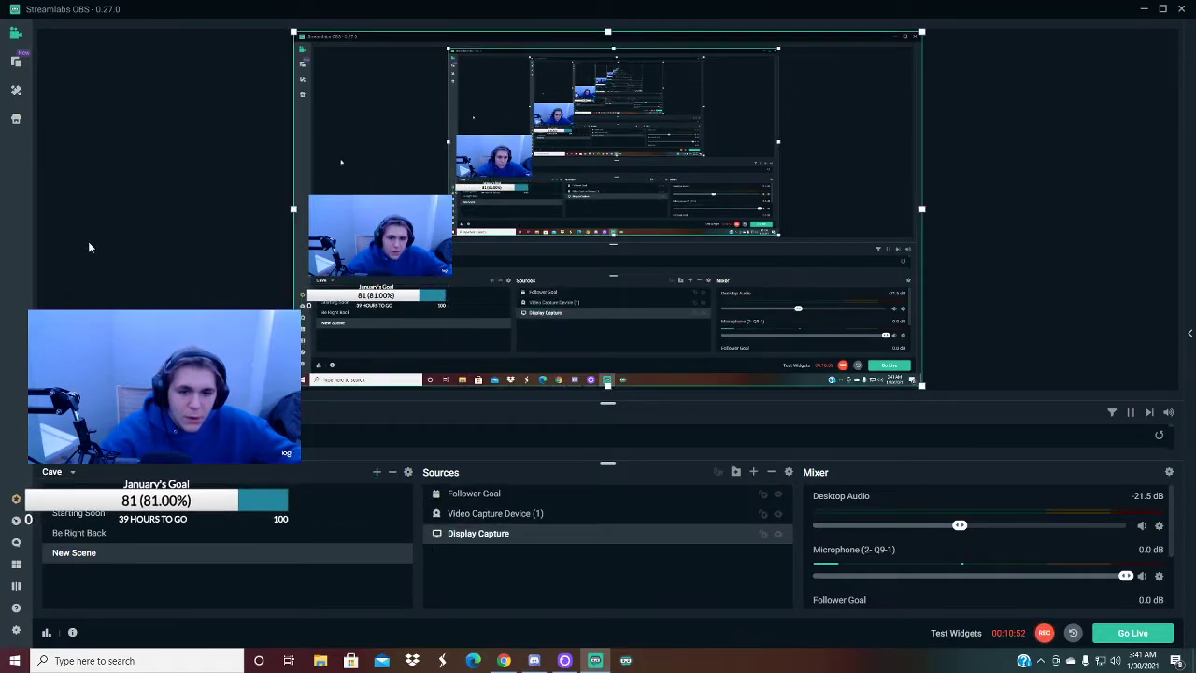
left_click_drag(347, 303, 353, 295)
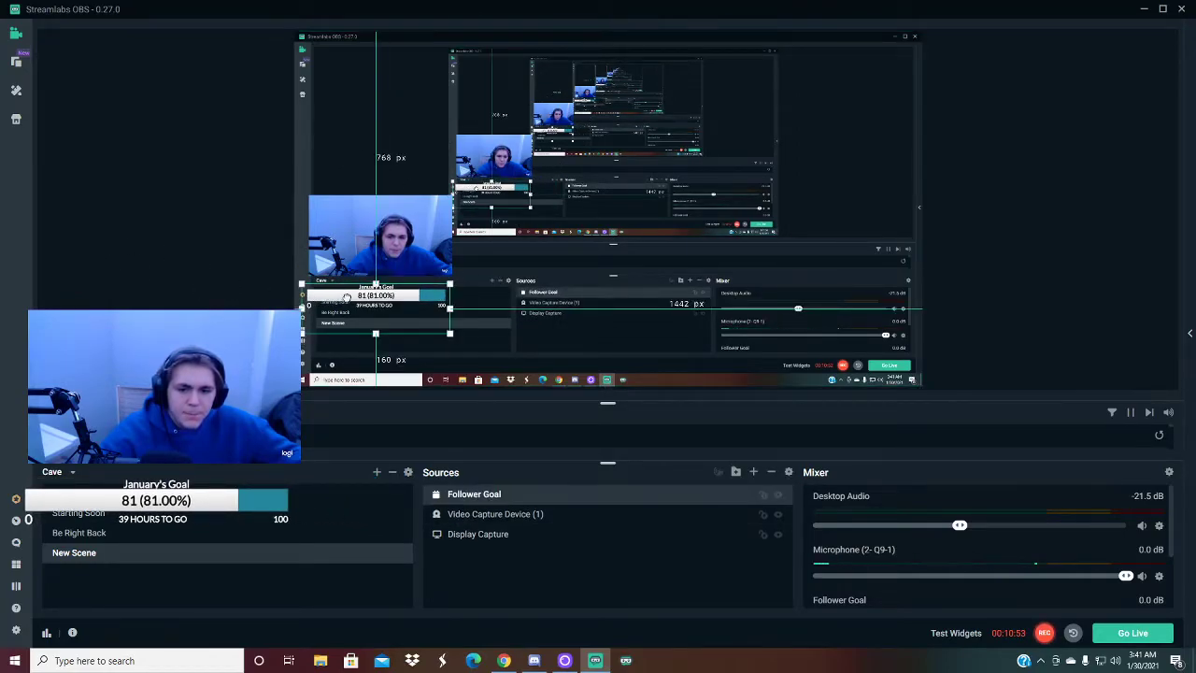
left_click(224, 261)
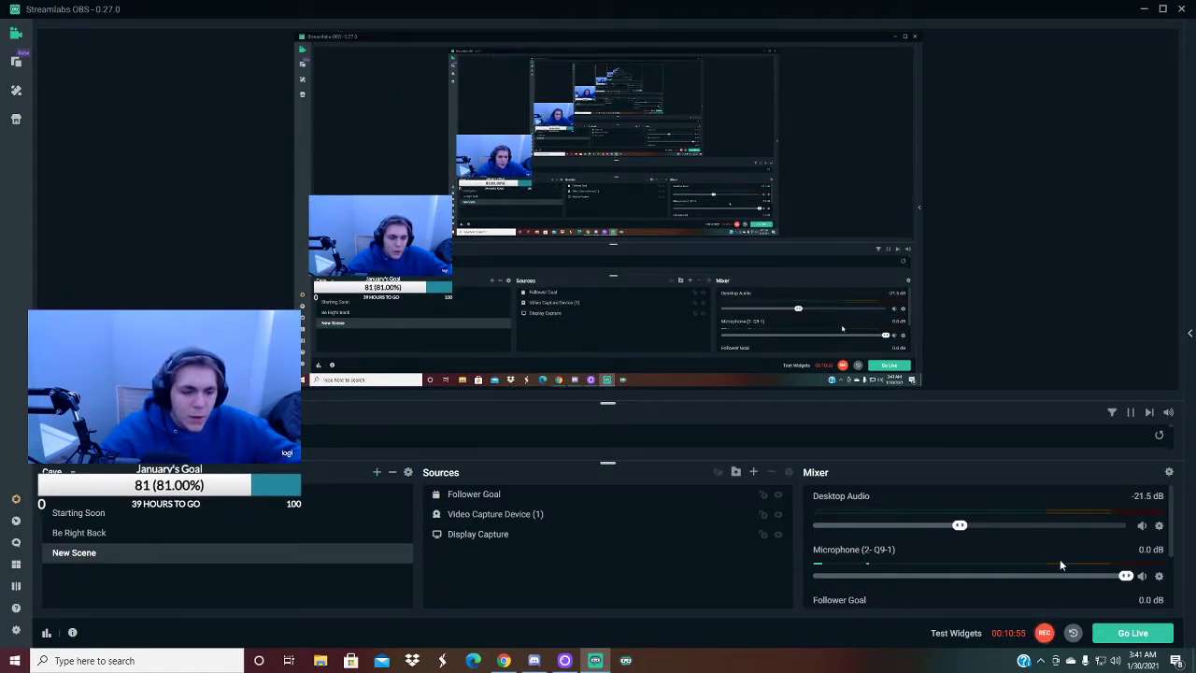
Add a Viewer Count widget named Viewer Count with its default settings
left_click(753, 472)
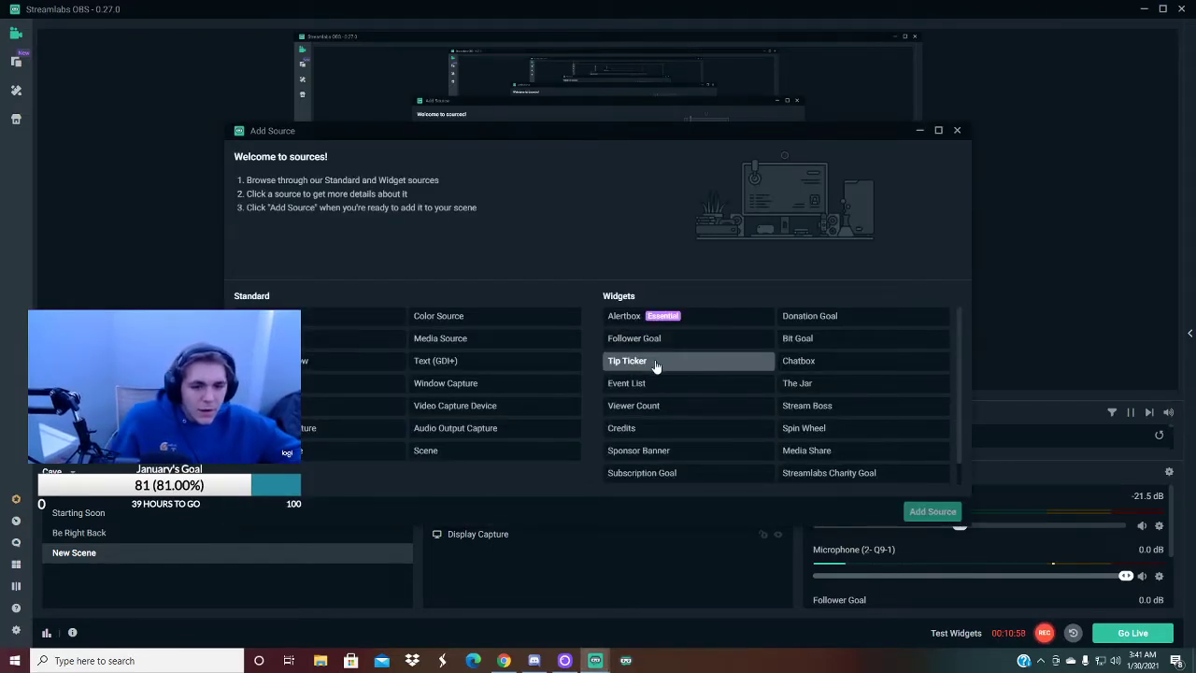
left_click(654, 405)
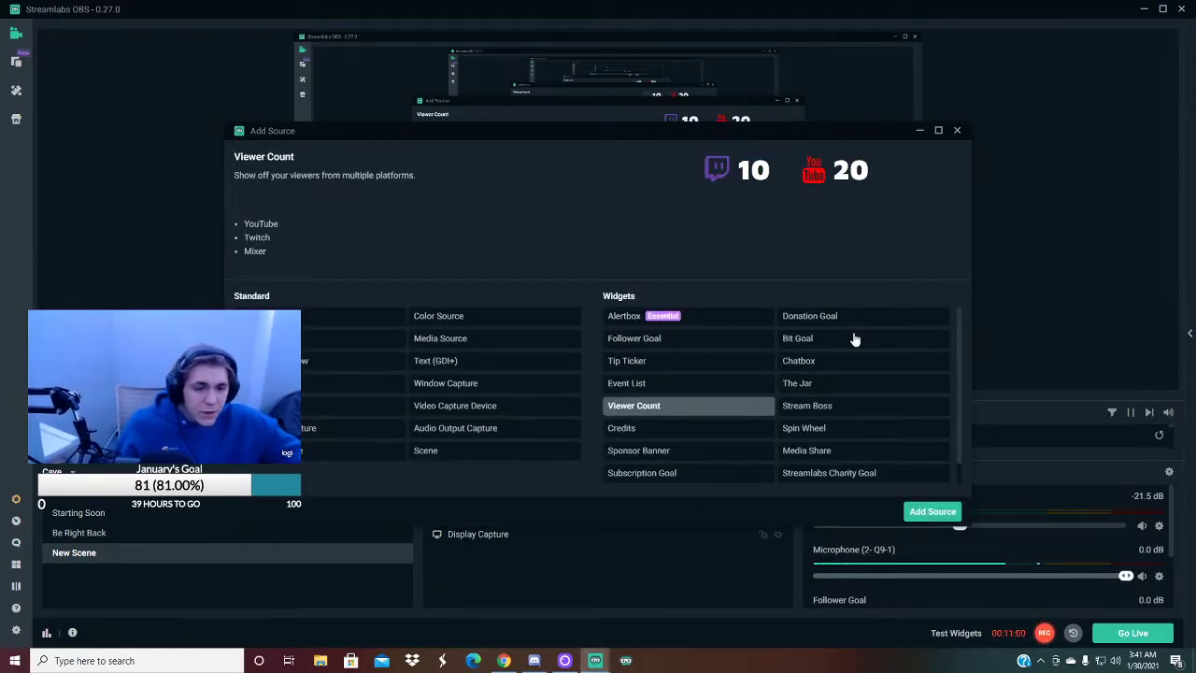
left_click(935, 512)
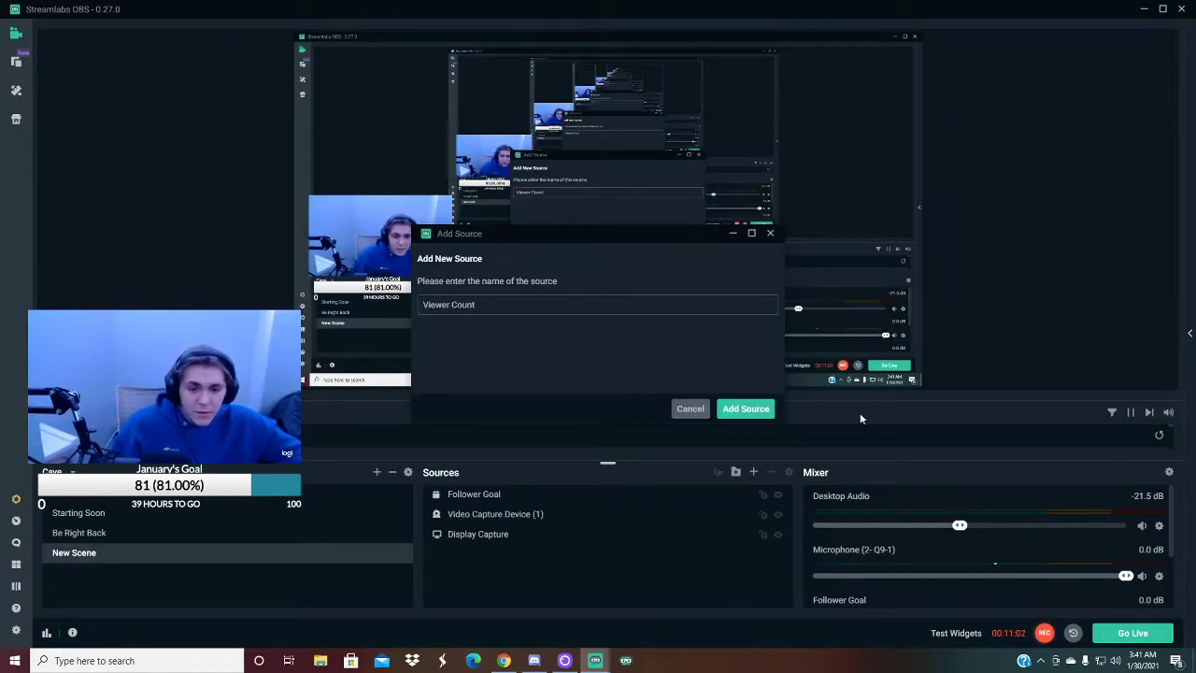
left_click(746, 411)
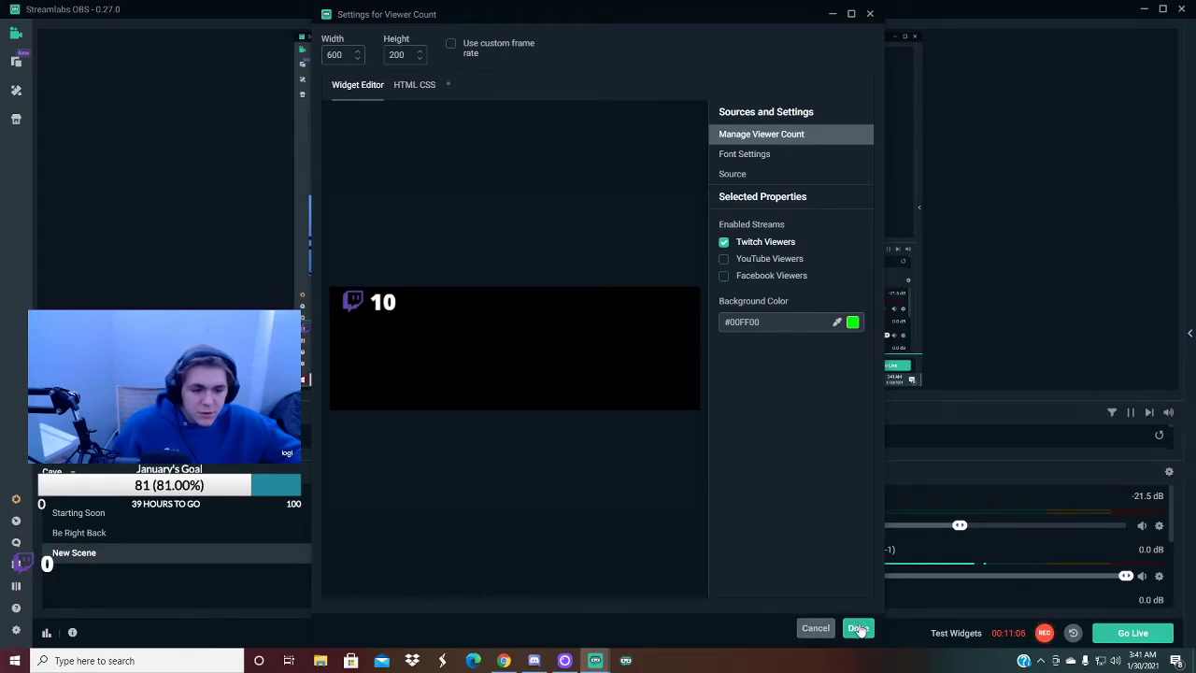
left_click(858, 628)
Move the Viewer Count widget to the top-right corner of the preview
left_click_drag(375, 349, 984, 404)
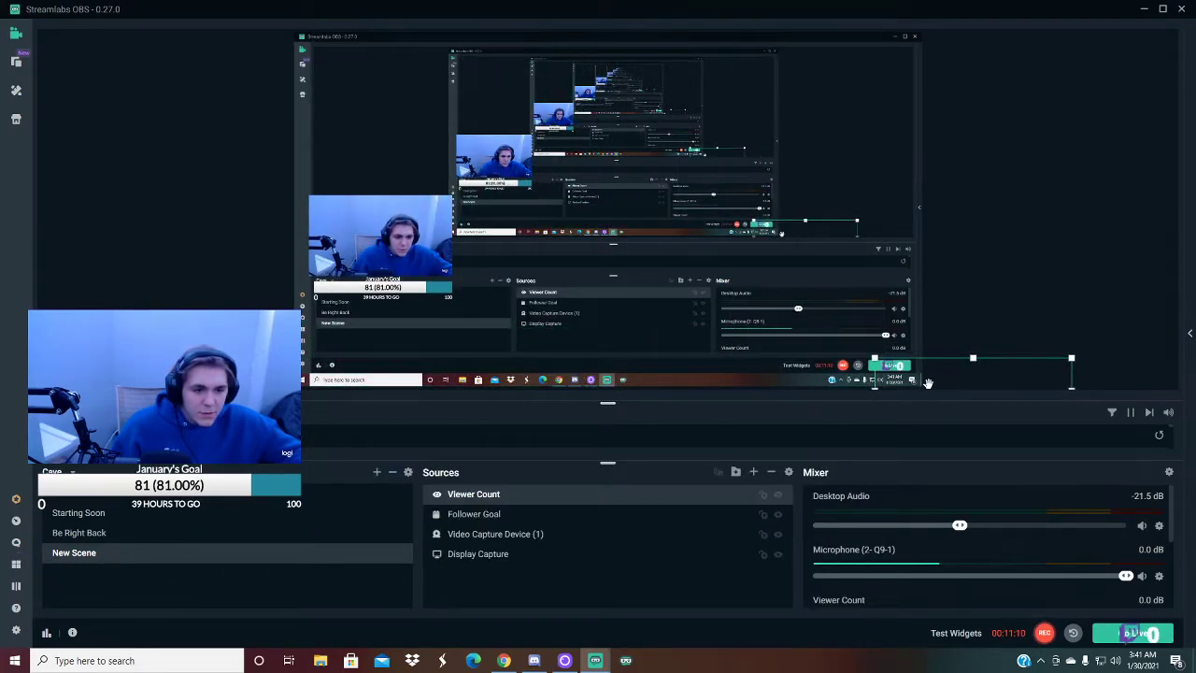
left_click_drag(928, 382, 343, 62)
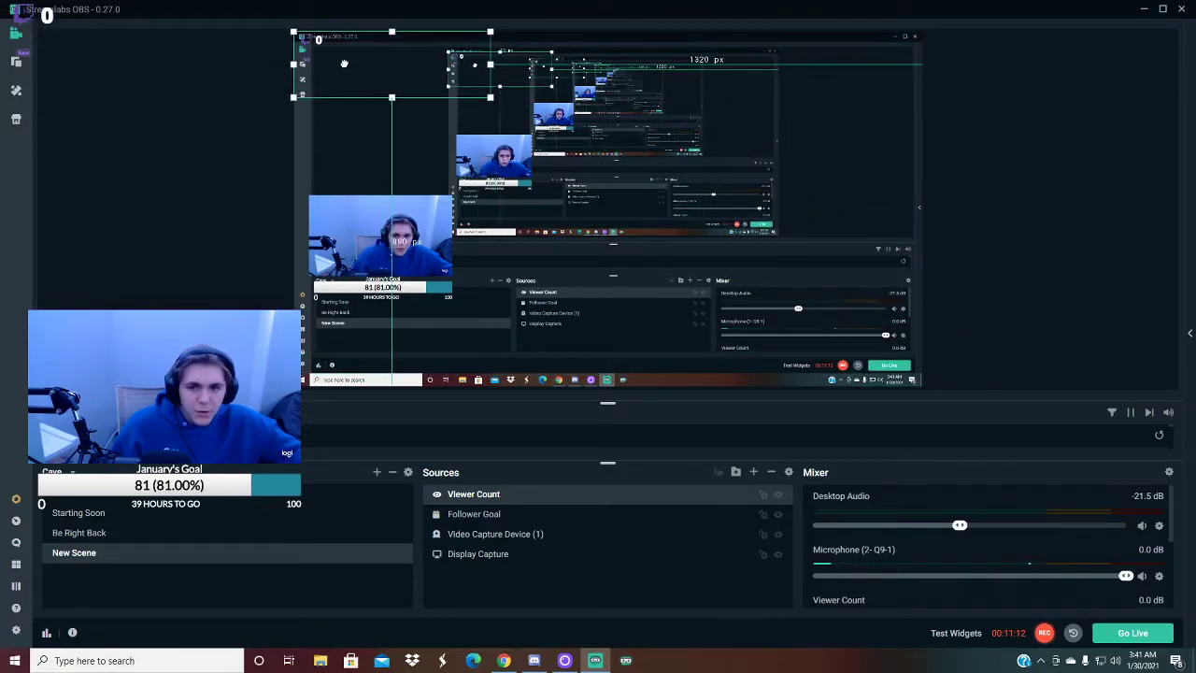
left_click(254, 118)
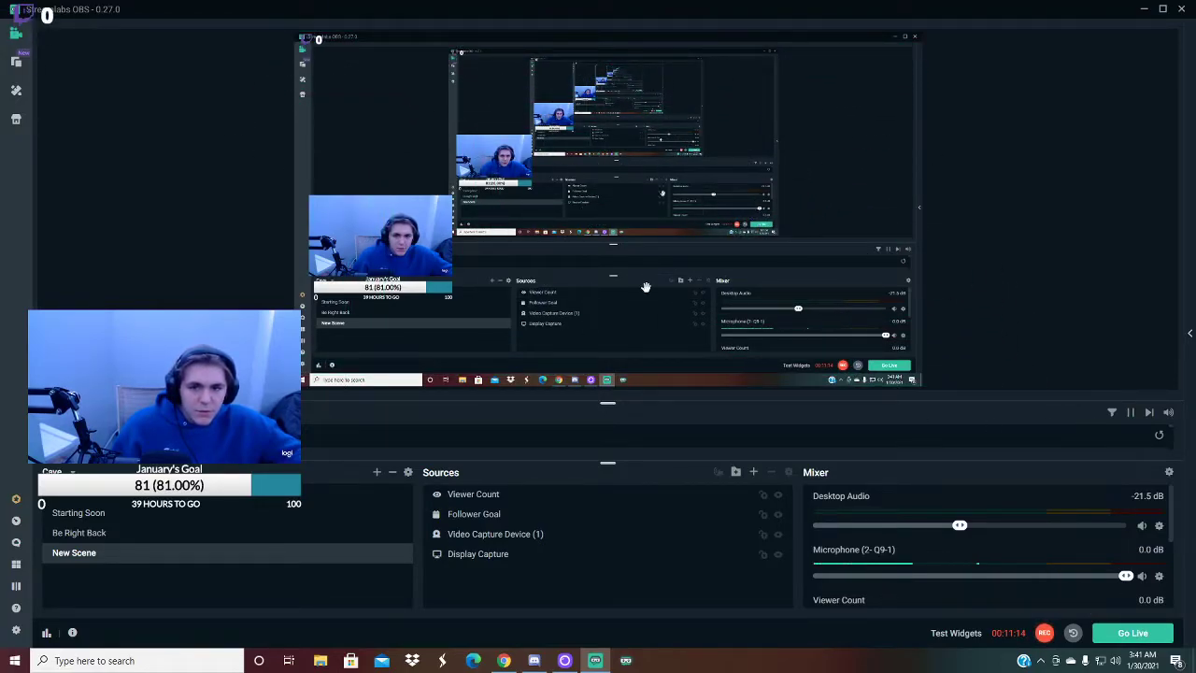
left_click_drag(300, 72, 896, 53)
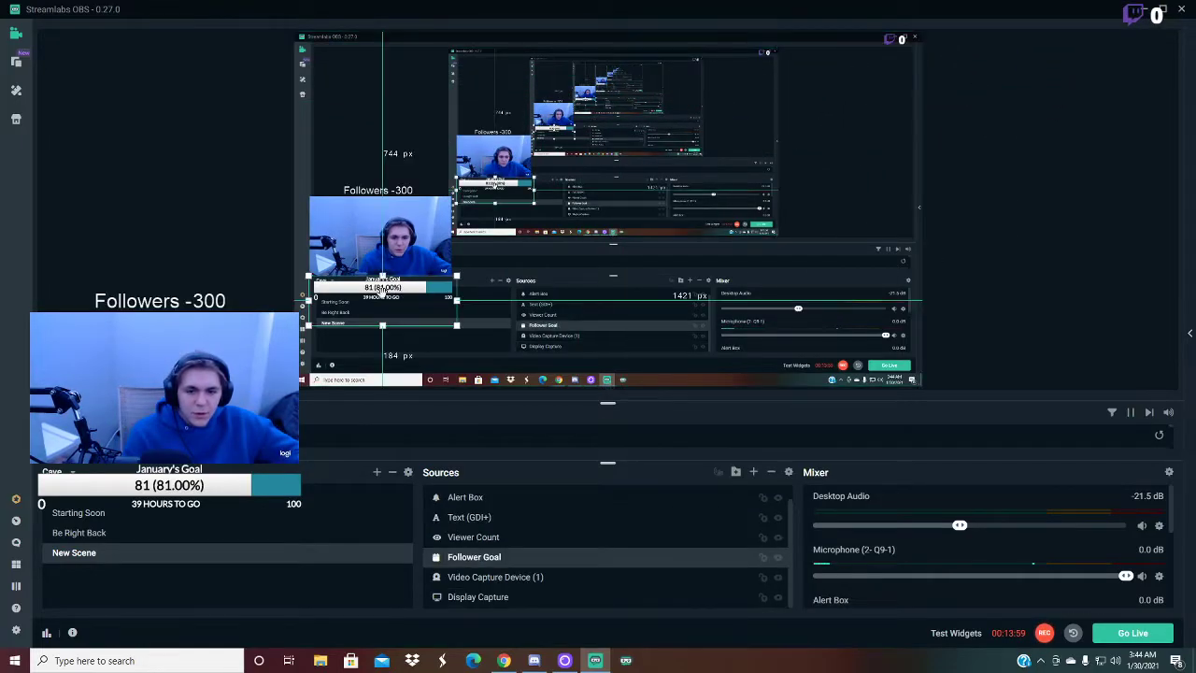
Remove the Follower Goal source from the scene
right_click(385, 298)
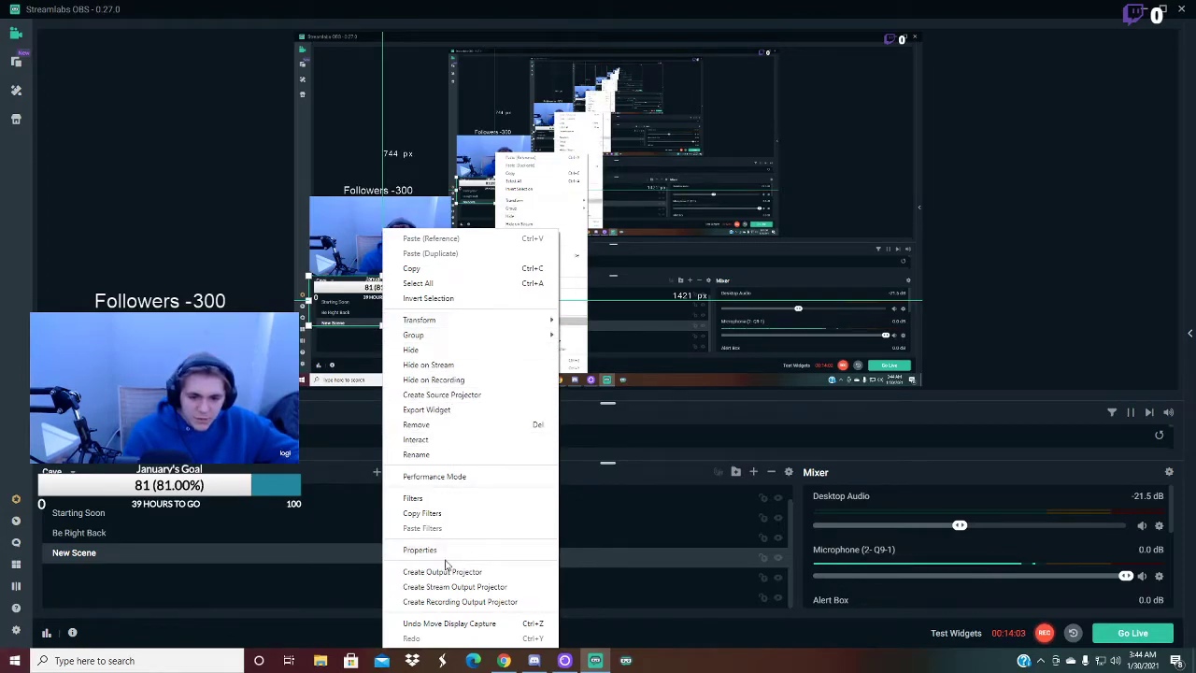
left_click(418, 425)
left_click(631, 330)
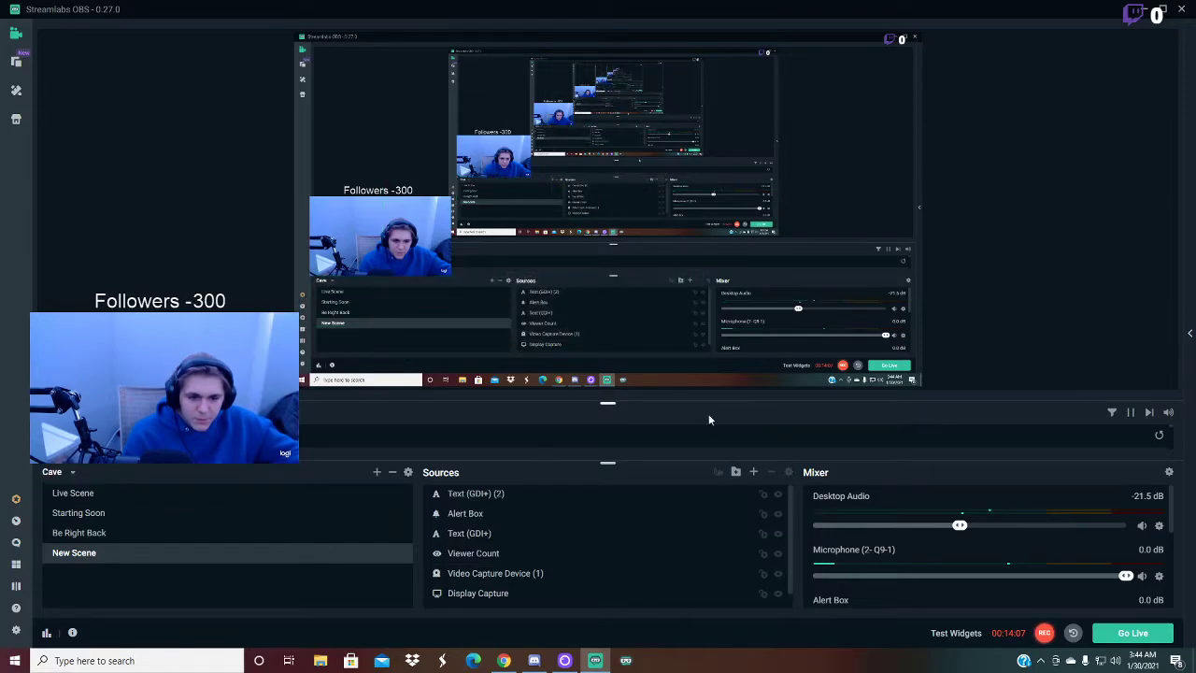
Add the existing Donation Goal widget to the scene
left_click(757, 473)
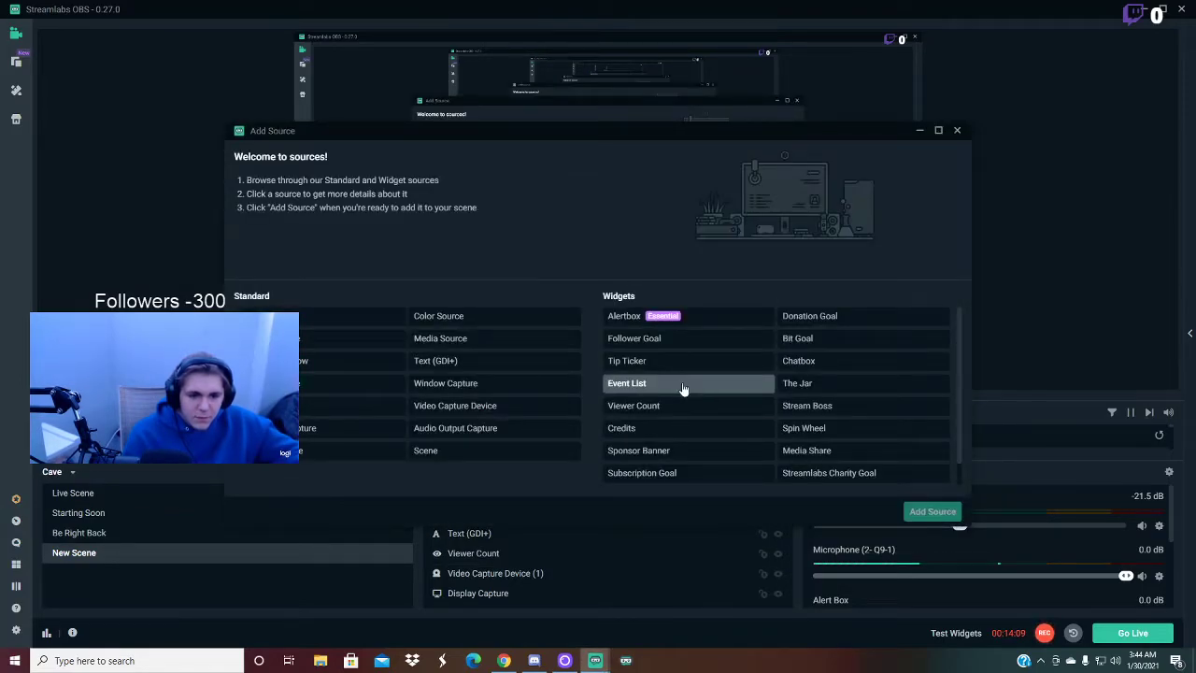
left_click(641, 339)
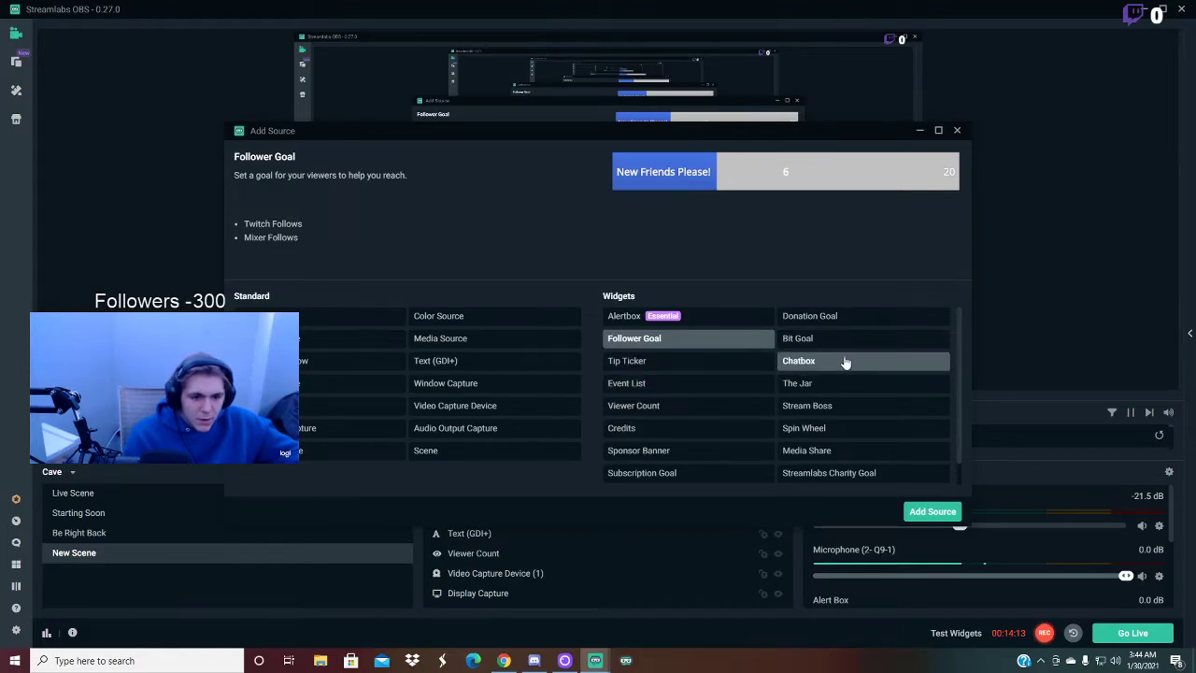
left_click(820, 318)
left_click(916, 513)
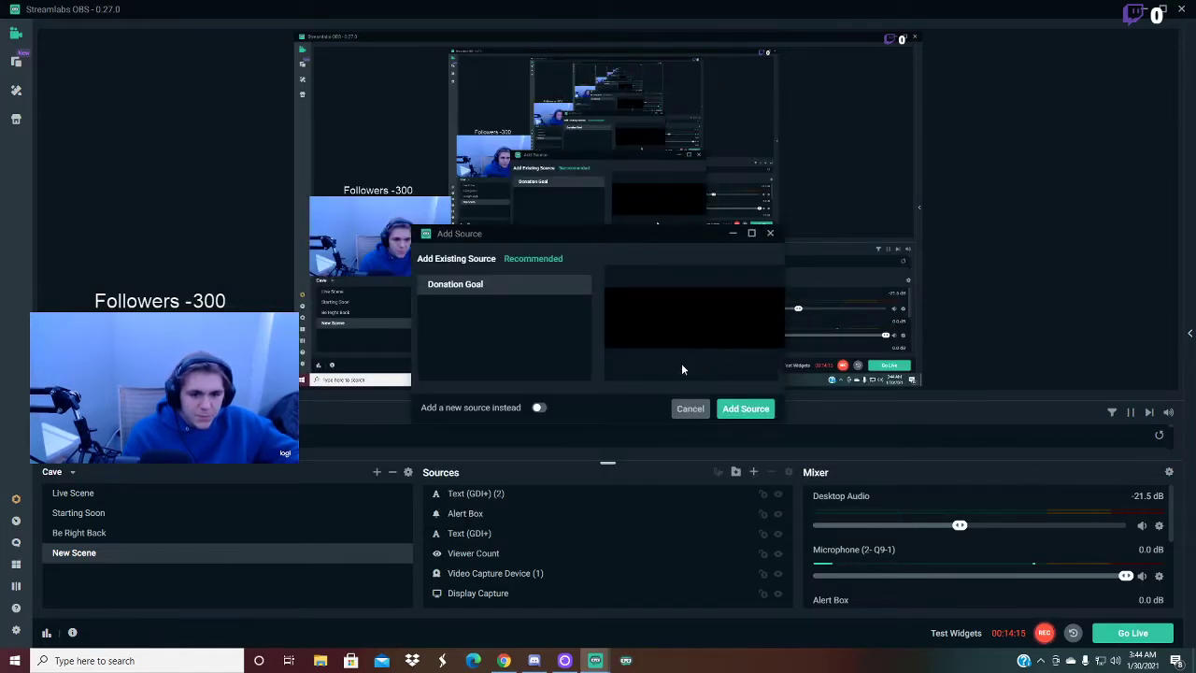
left_click(757, 412)
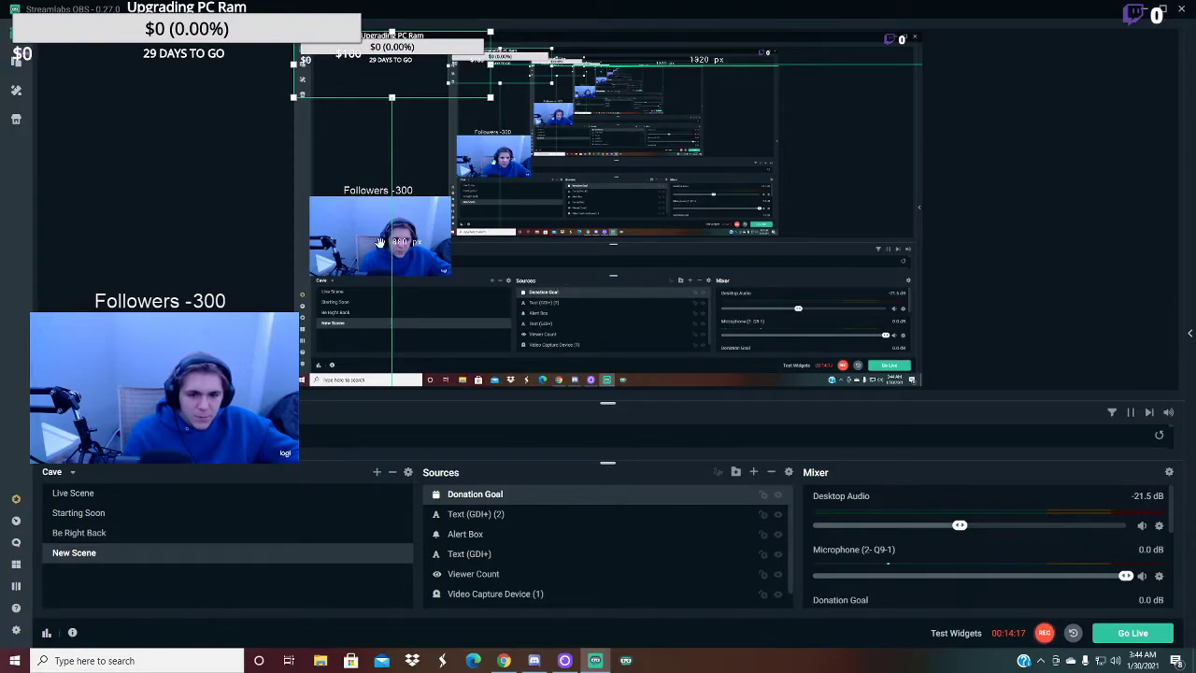
Move the Upgrading PC Ram donation goal under the webcam and resize it to the webcam's width
left_click_drag(339, 46, 416, 295)
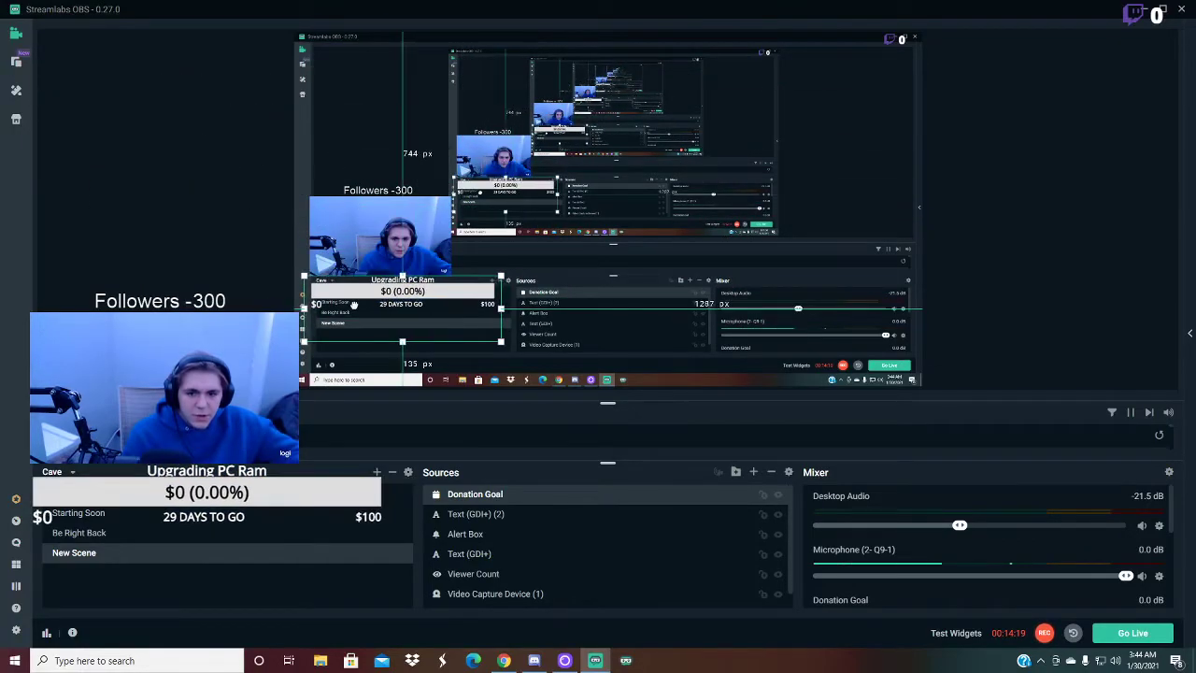
left_click_drag(500, 341, 452, 324)
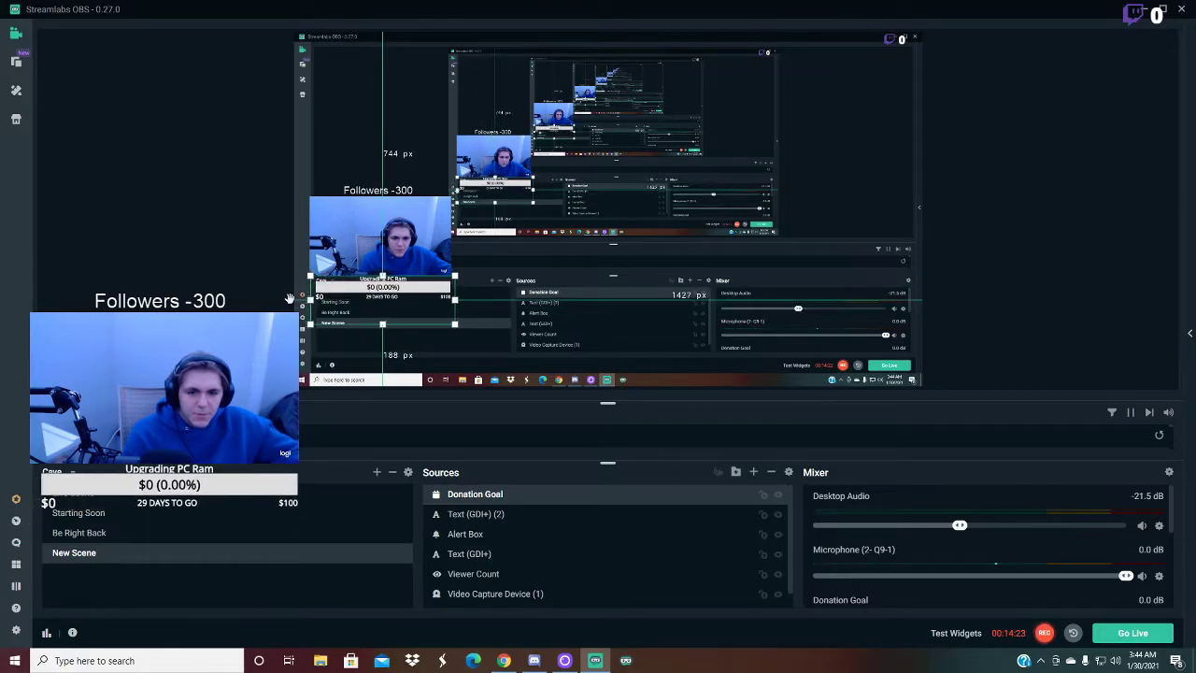
left_click(488, 261)
left_click(396, 285)
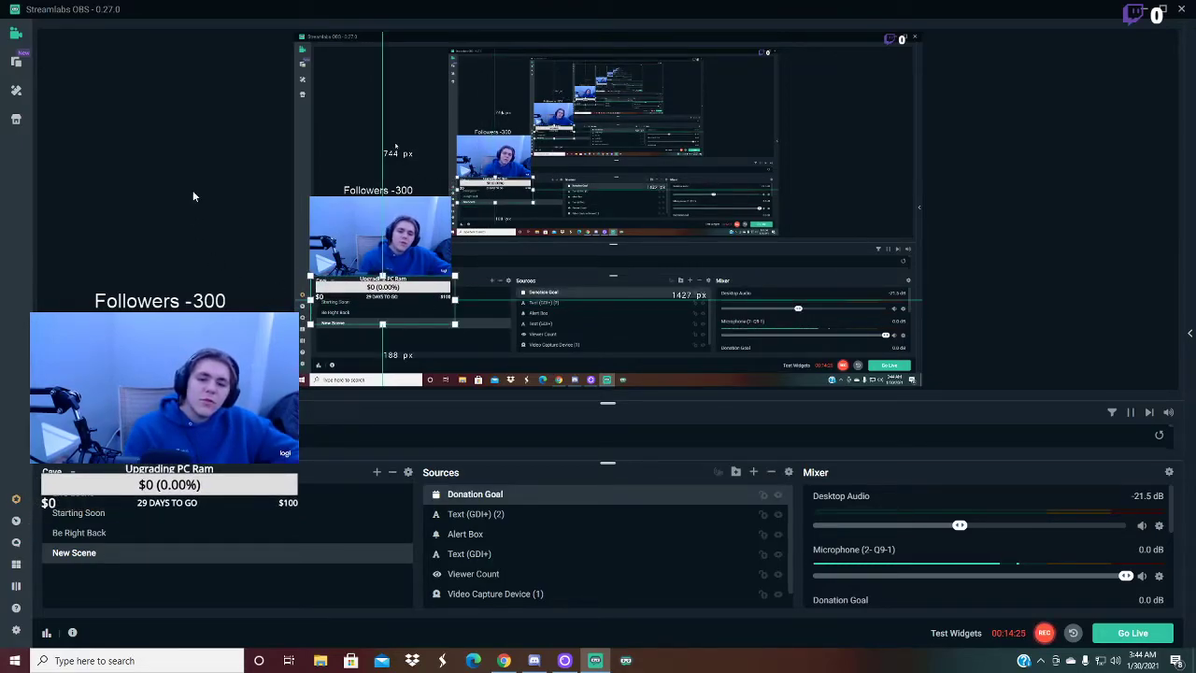
left_click(200, 272)
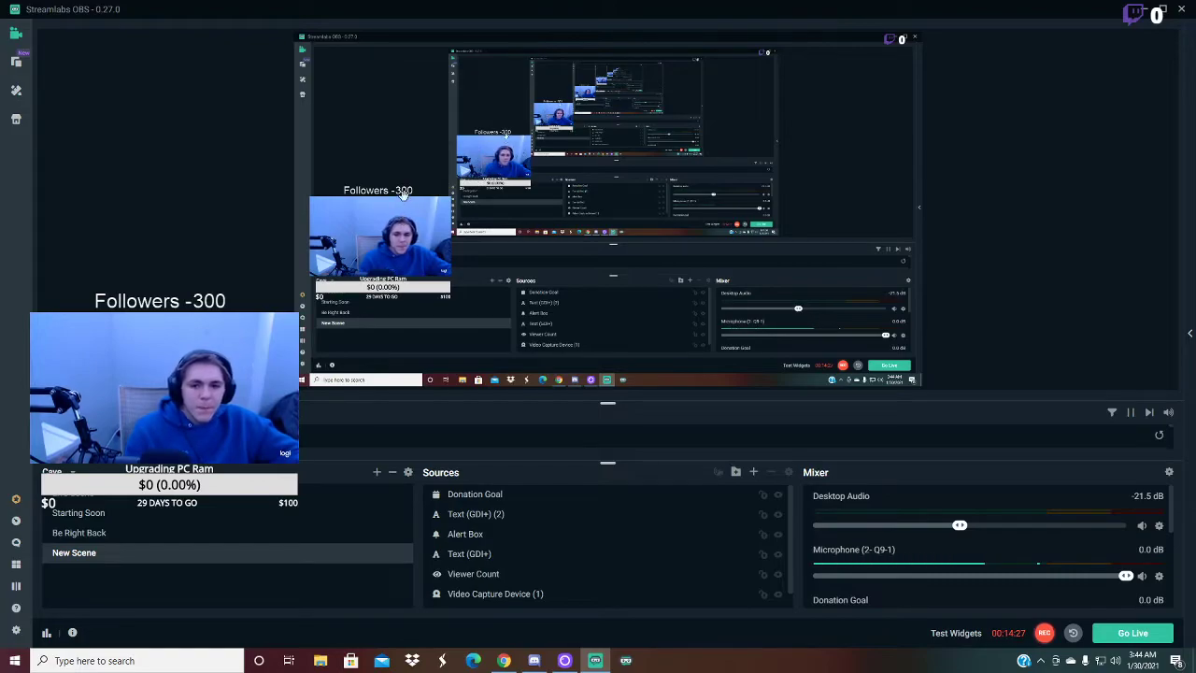
left_click(893, 47)
left_click(154, 114)
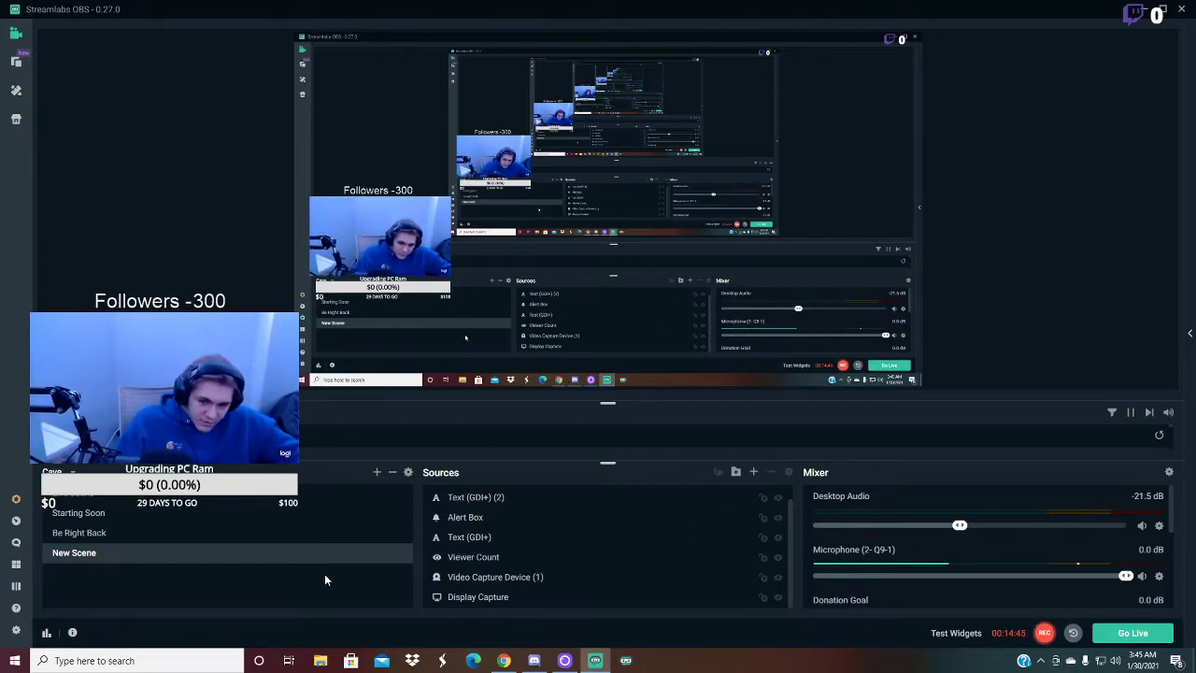
Review the Go Live title, Twitch game and tweet text, then close without streaming
left_click(1128, 636)
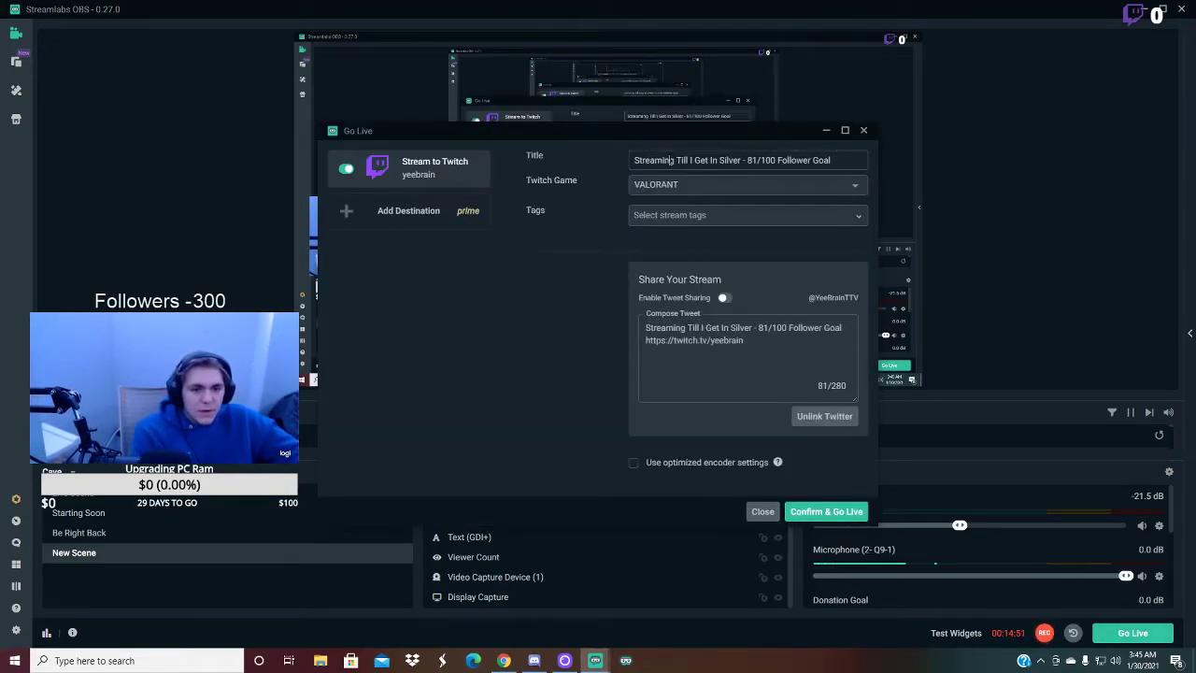
triple_click(672, 160)
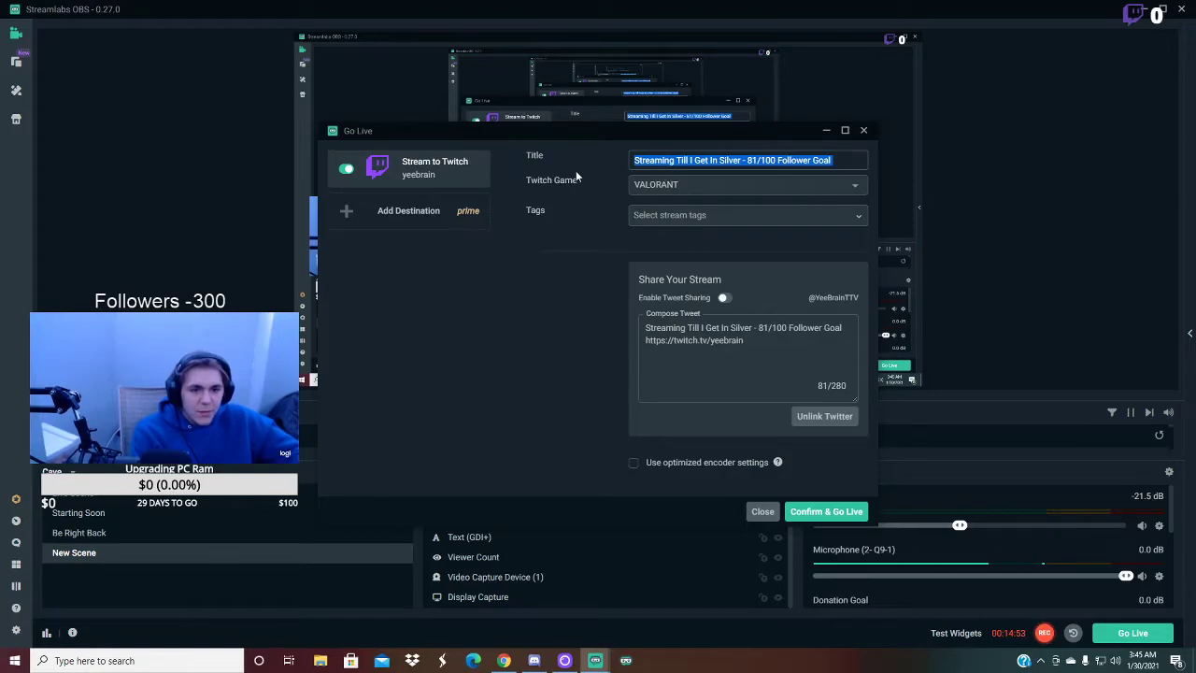
left_click(612, 224)
left_click(686, 184)
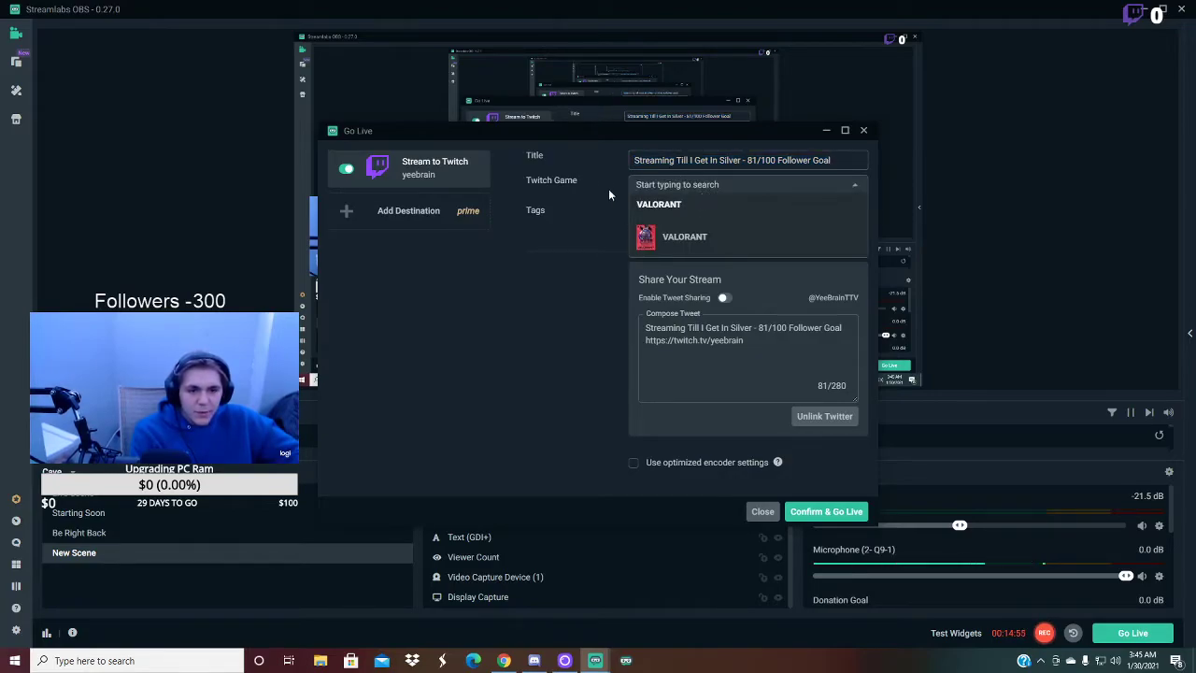
left_click(714, 237)
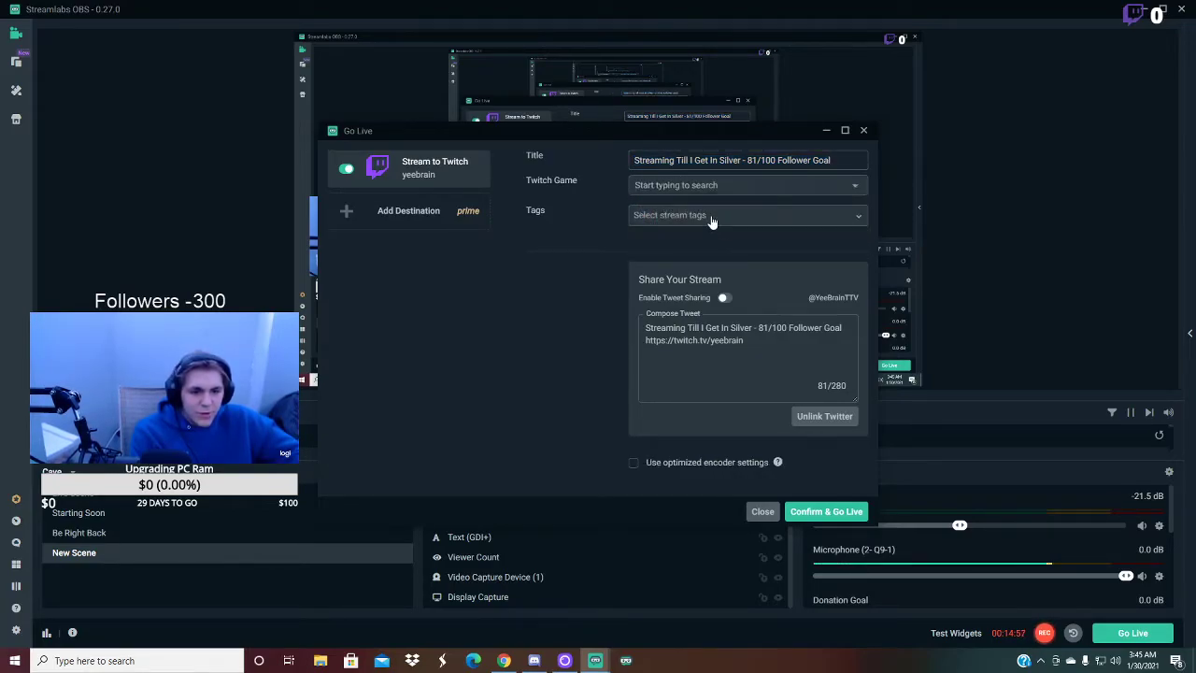
left_click_drag(803, 352, 566, 282)
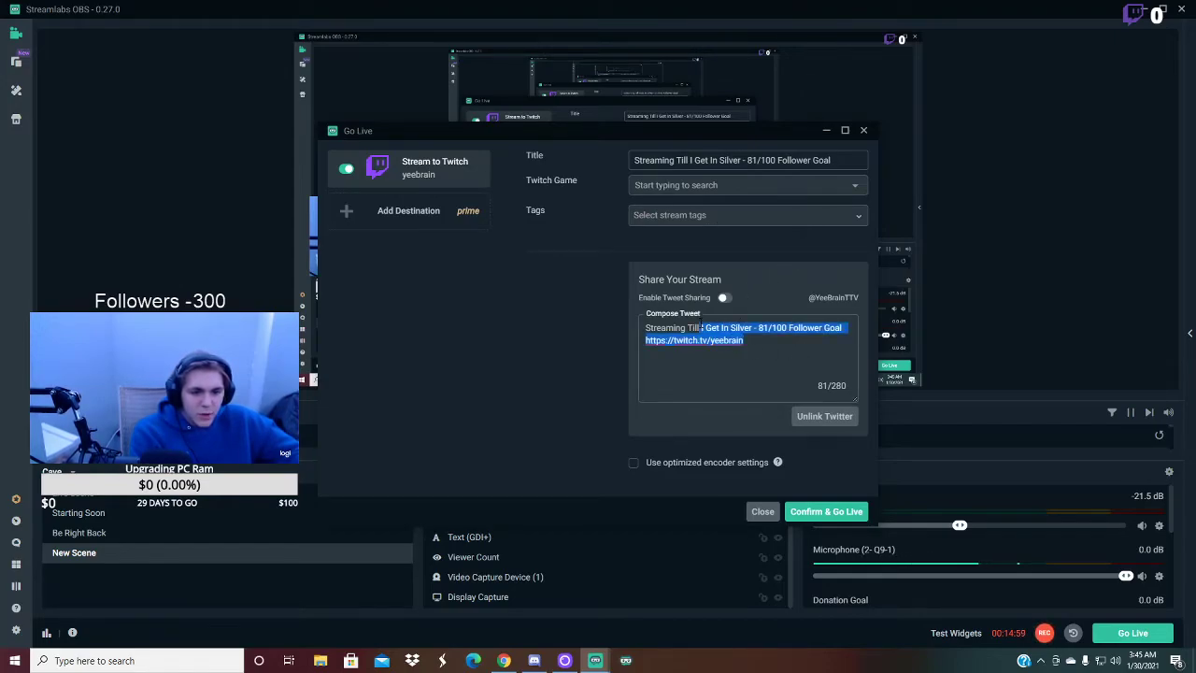
left_click(768, 297)
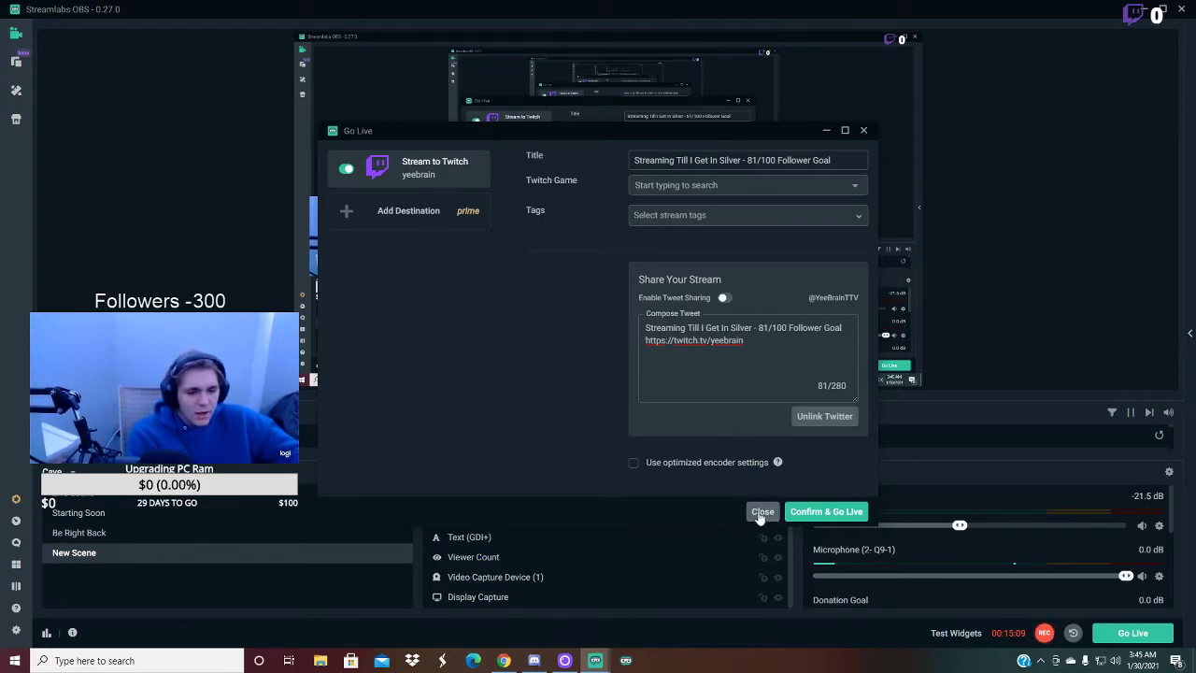
left_click(863, 130)
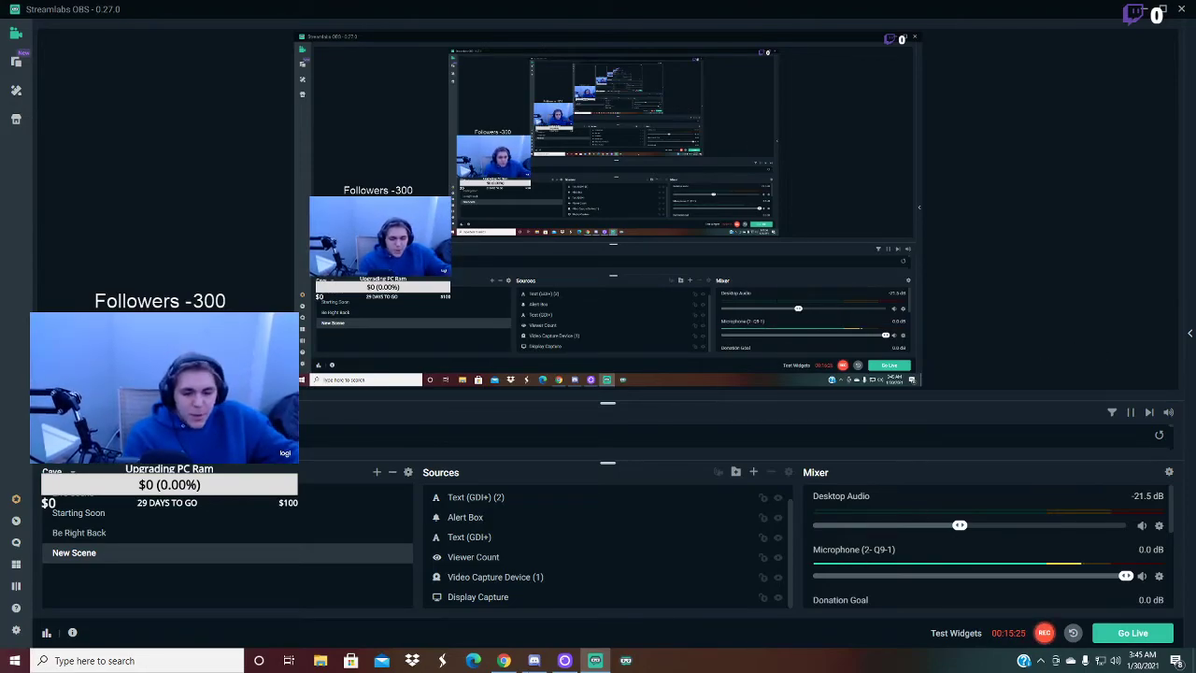
Switch to the browser's HP Pavilion unboxing video tab and scroll down to its comments
left_click(503, 661)
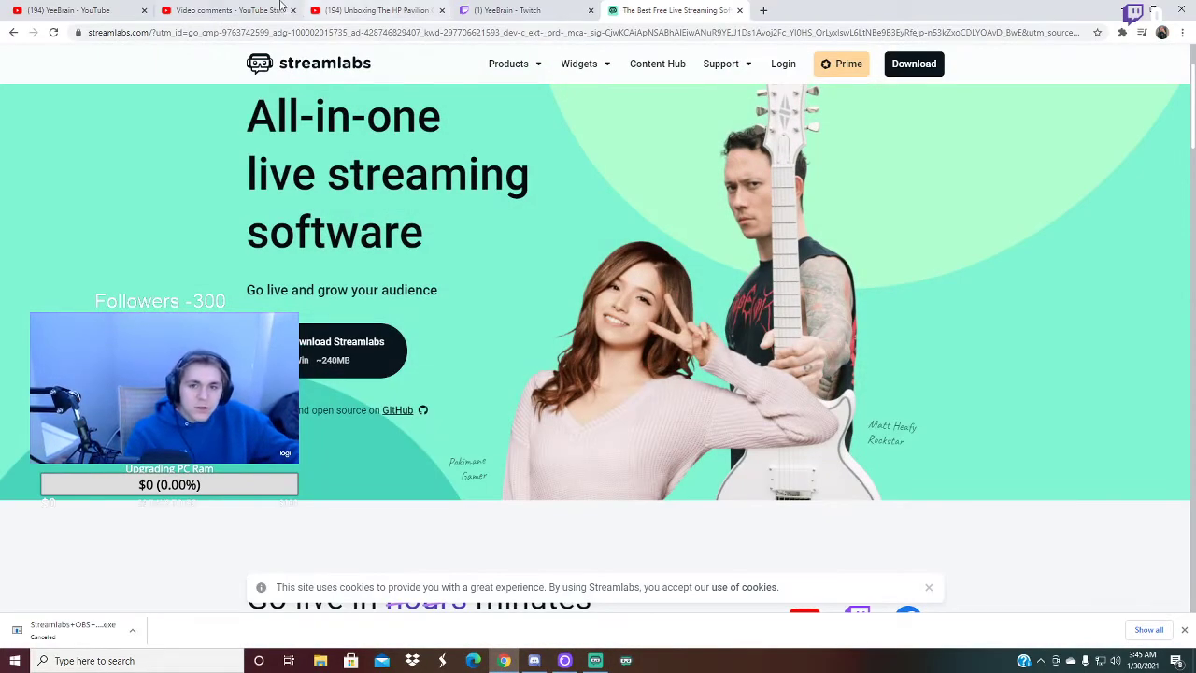
left_click(240, 10)
key("ctrl+Tab")
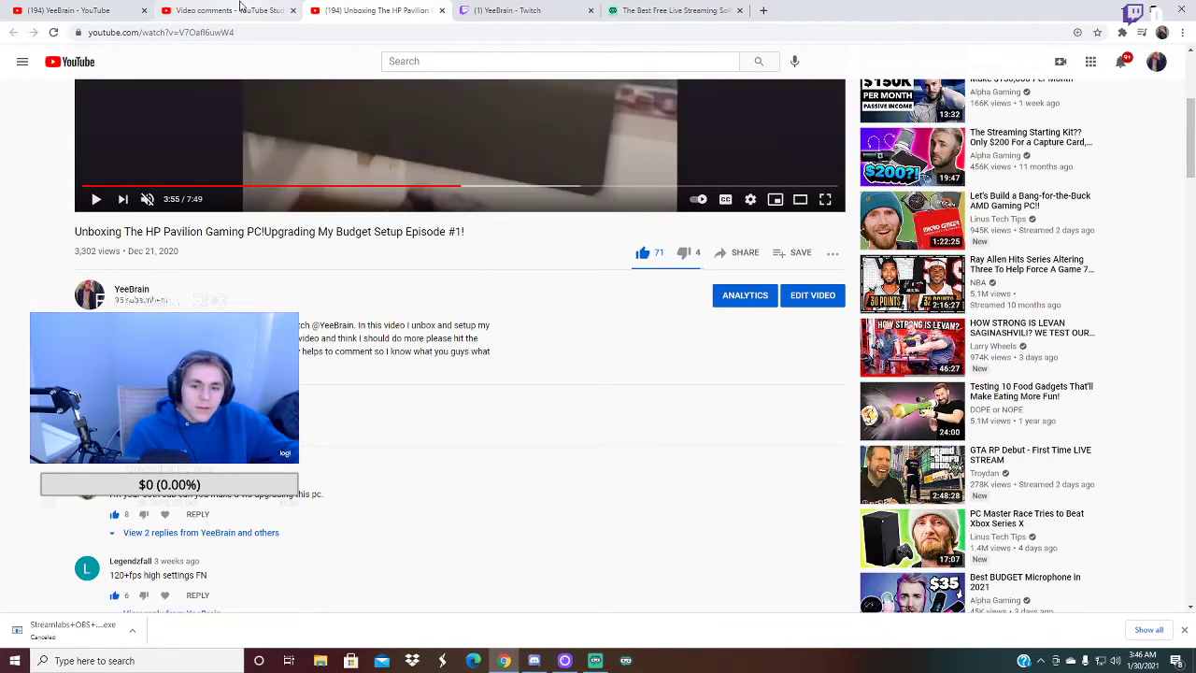
scroll(322, 344, "down", 3)
scroll(322, 344, "down", 1)
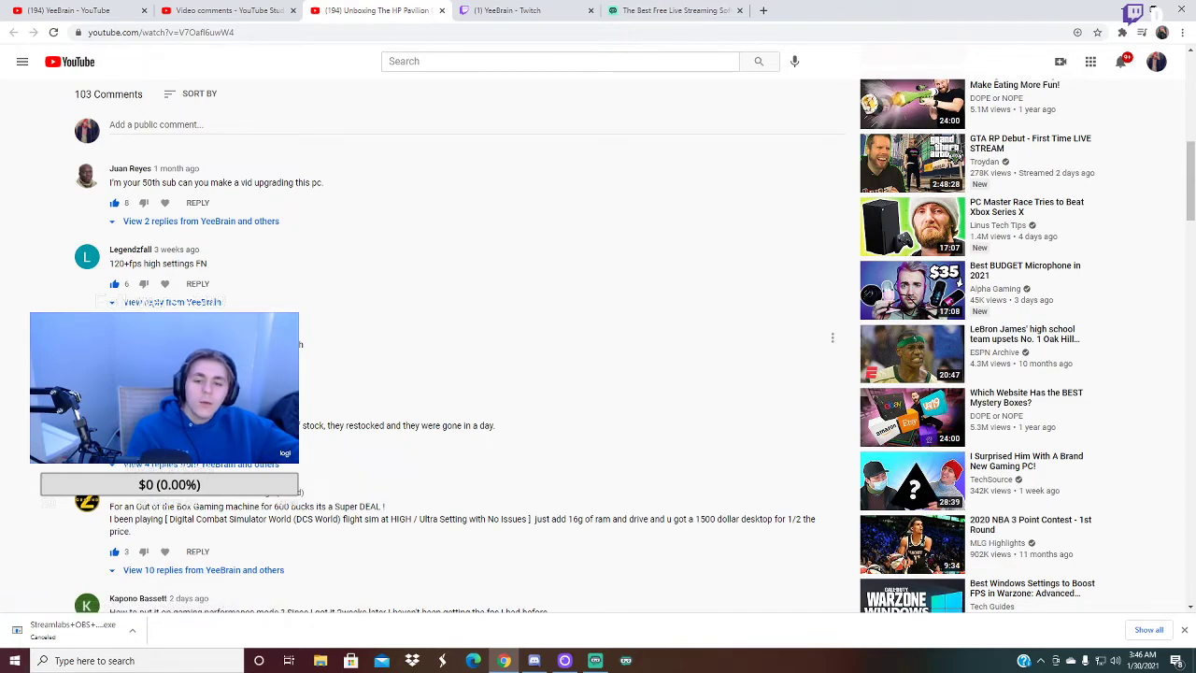
left_click_drag(821, 329, 187, 335)
left_click(332, 328)
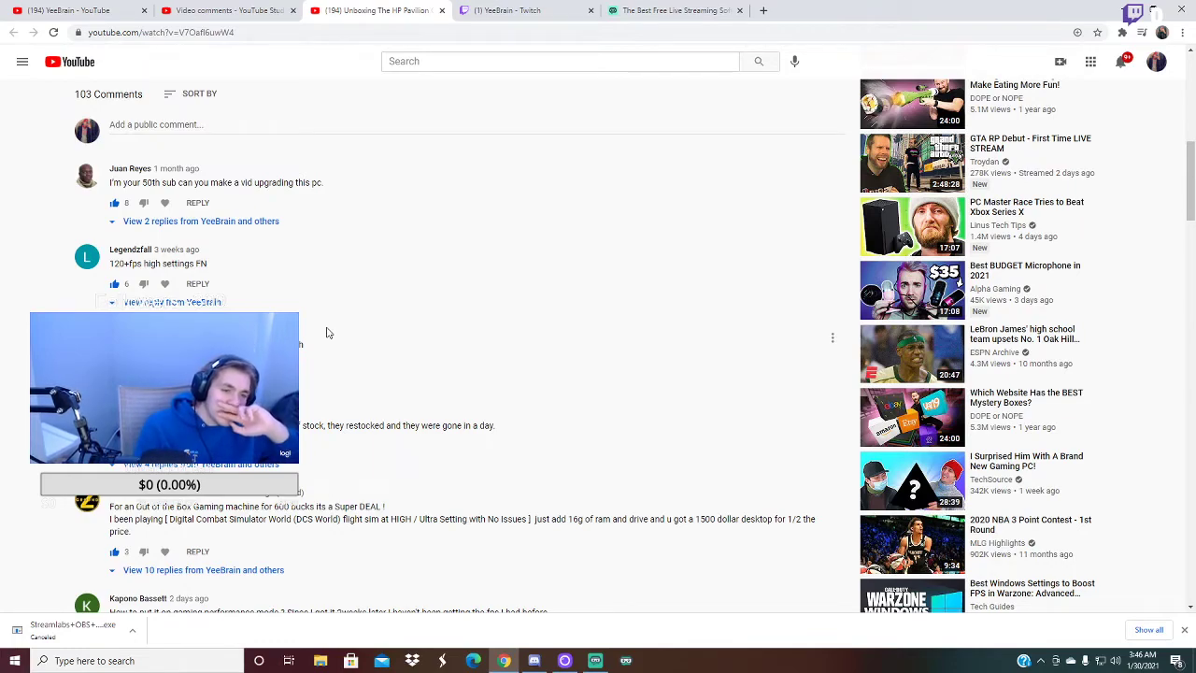
Bring the Streamlabs OBS window back to the front from the taskbar
left_click(594, 663)
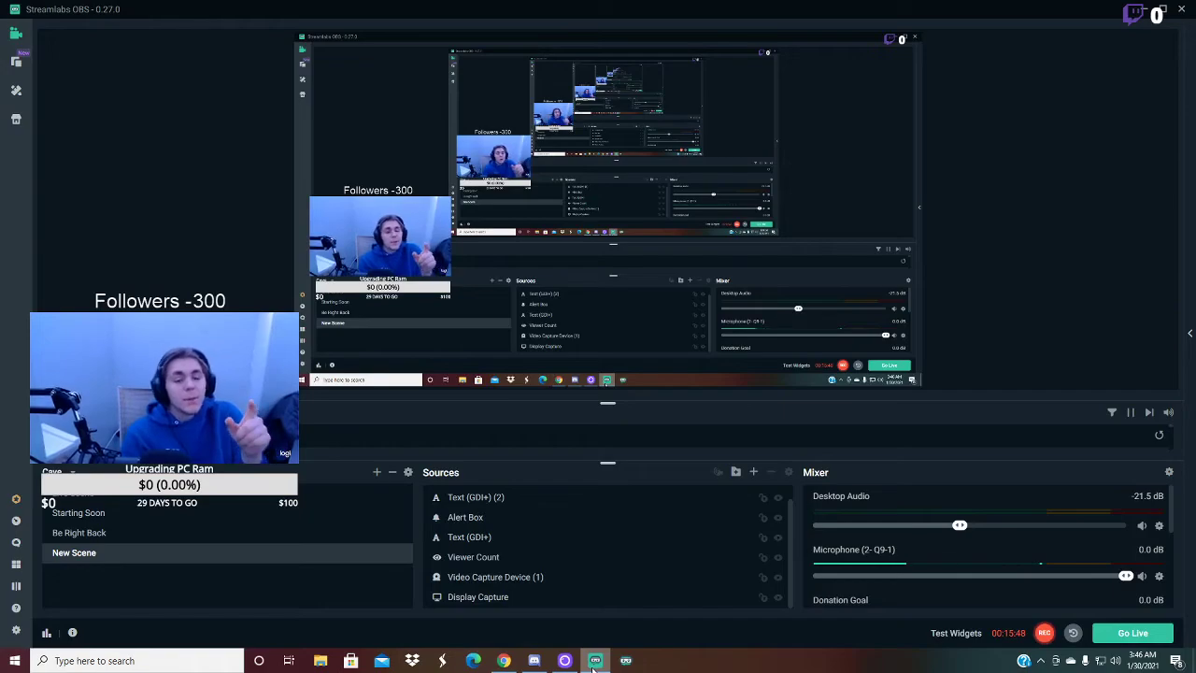